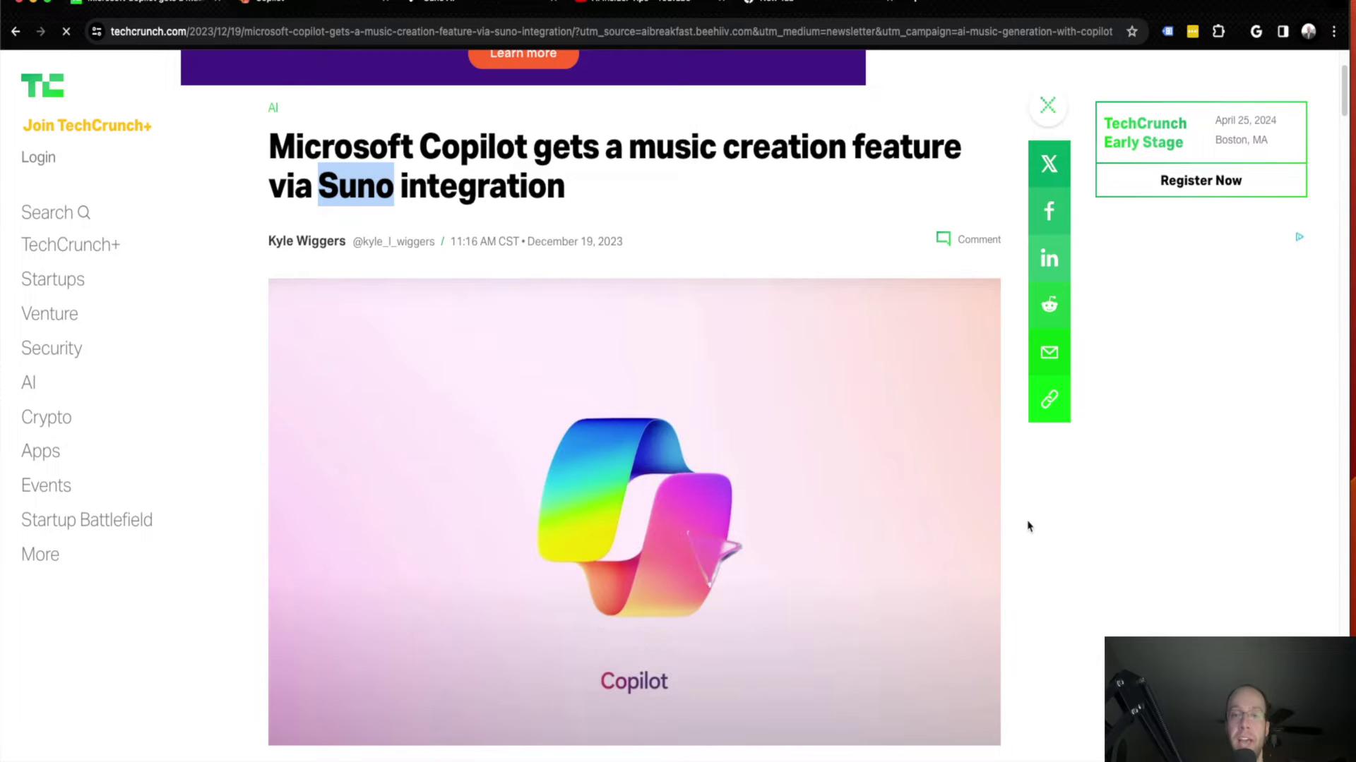
Highlight the phrase 'music creation feature' in the TechCrunch headline, then clear the selection
{"action": "left_click", "coordinate": [538, 199]}
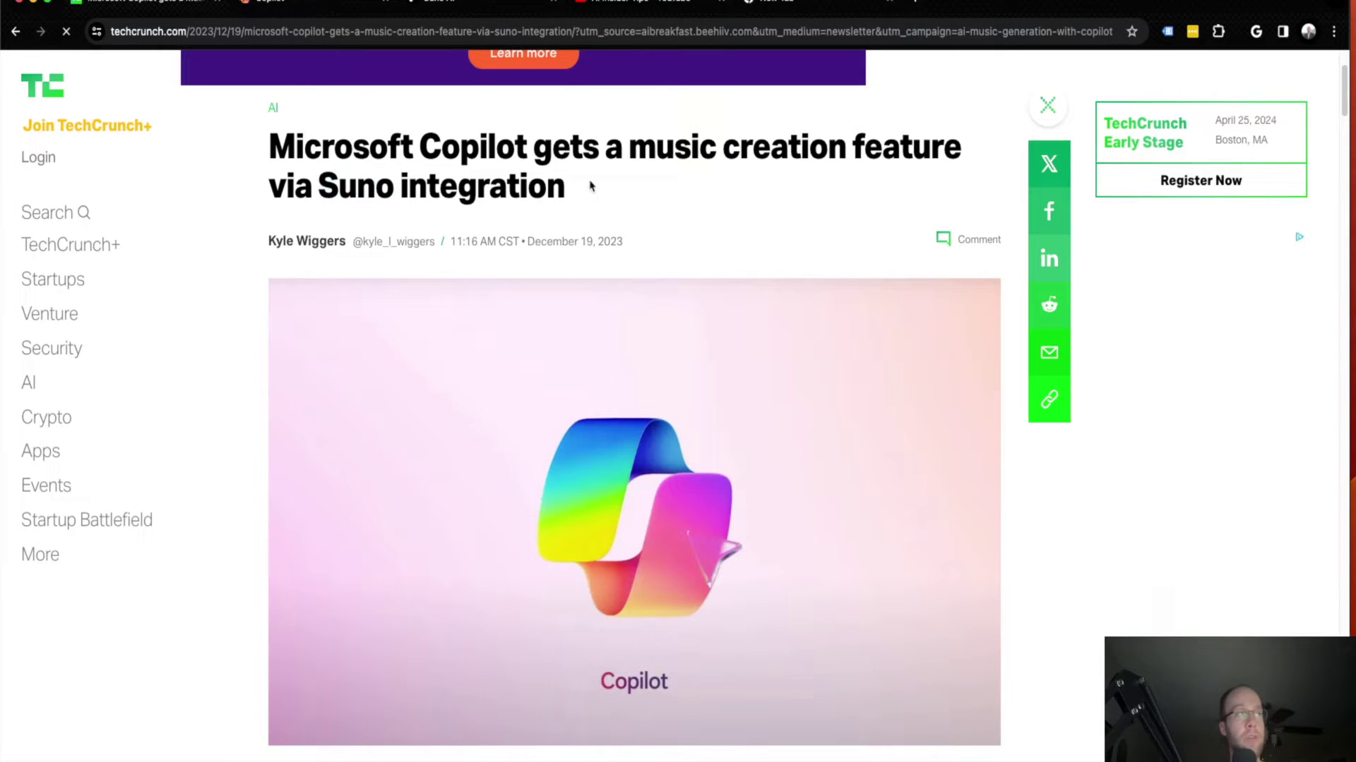
{"action": "left_click_drag", "start_coordinate": [629, 148], "coordinate": [935, 149]}
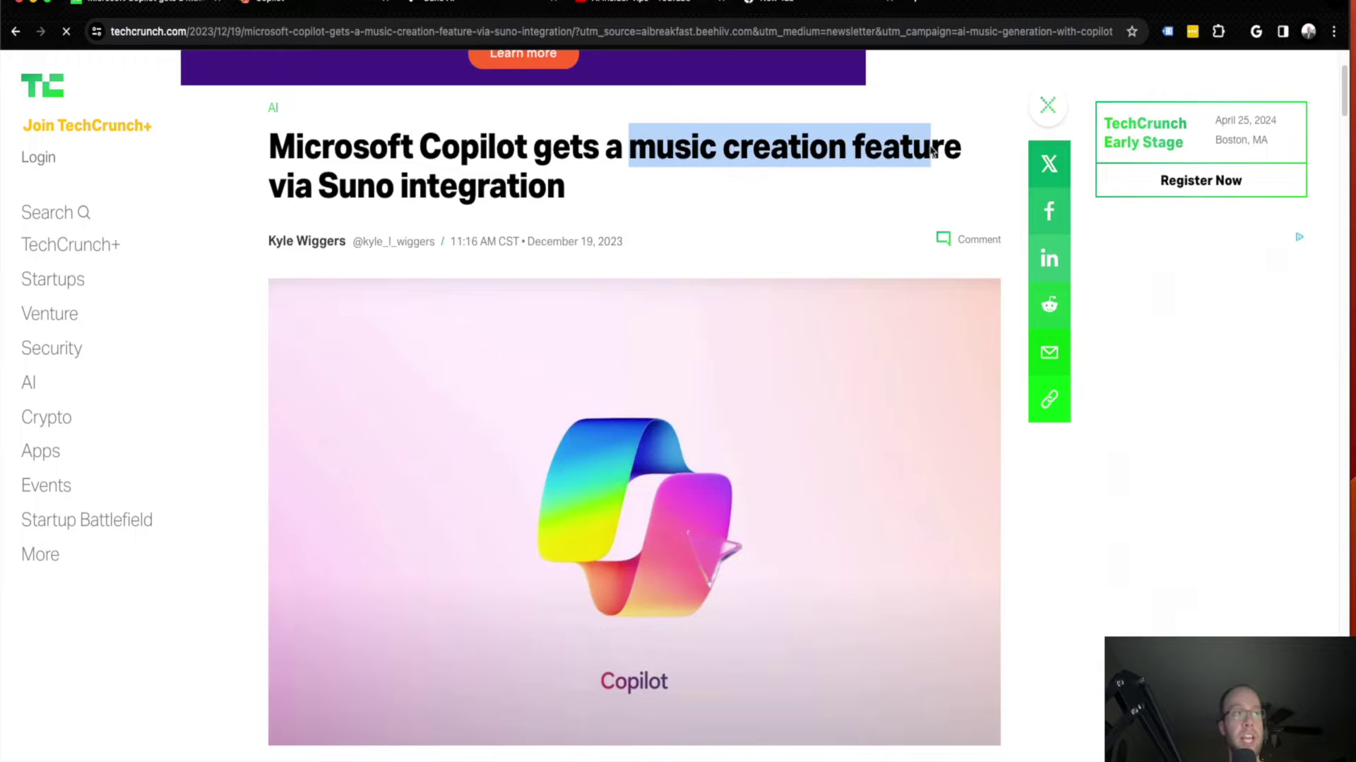
{"action": "left_click", "coordinate": [816, 149]}
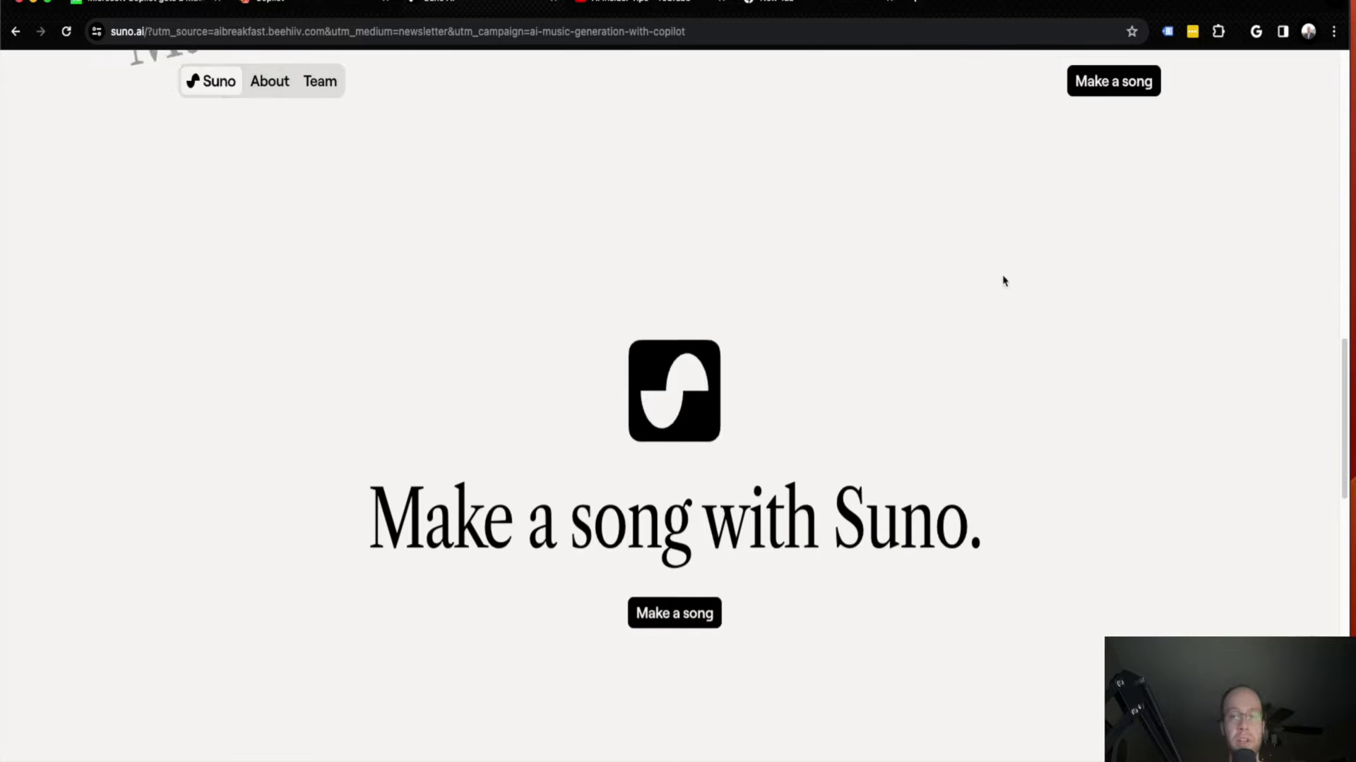
{"action": "scroll", "coordinate": [978, 276], "scroll_direction": "down", "scroll_amount": 5}
{"action": "scroll", "coordinate": [1038, 304], "scroll_direction": "down", "scroll_amount": 3}
{"action": "scroll", "coordinate": [1039, 303], "scroll_direction": "up", "scroll_amount": 6}
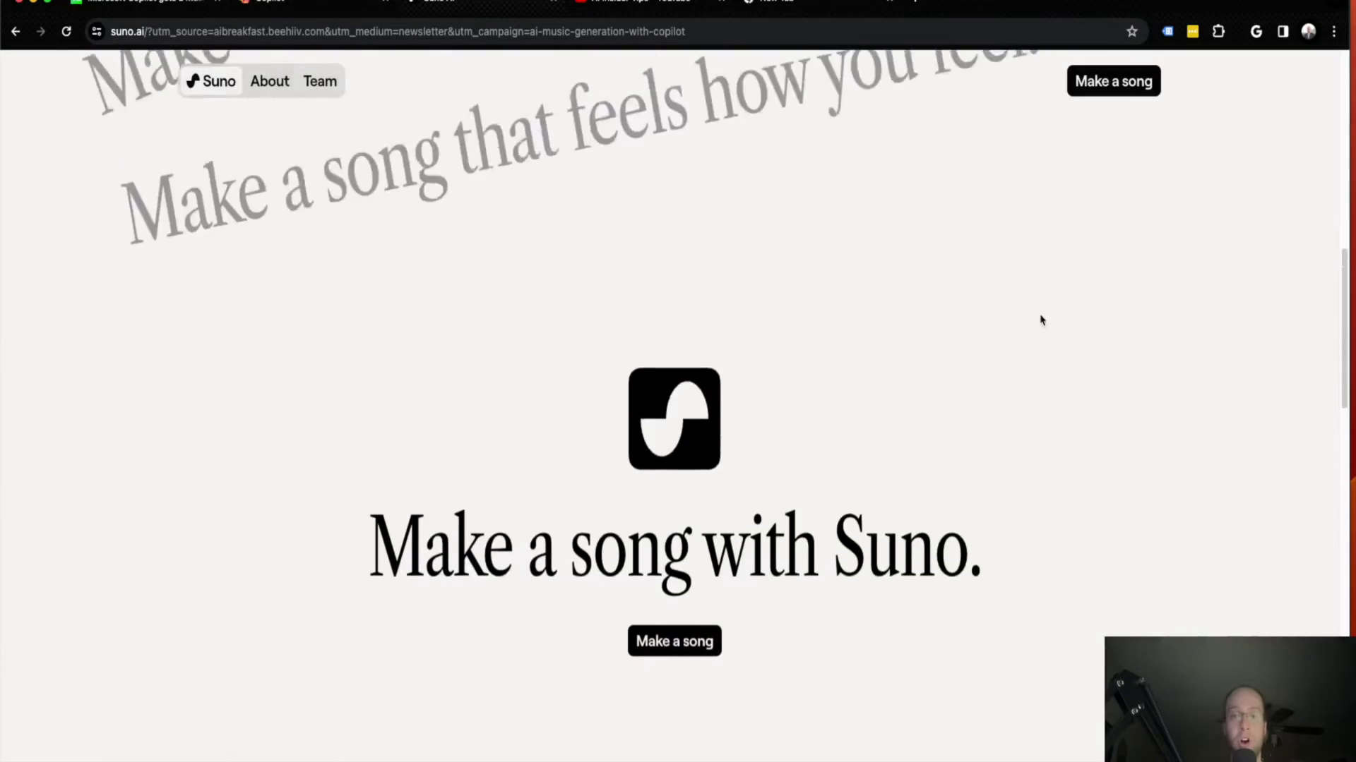
{"action": "scroll", "coordinate": [1039, 303], "scroll_direction": "up", "scroll_amount": 5}
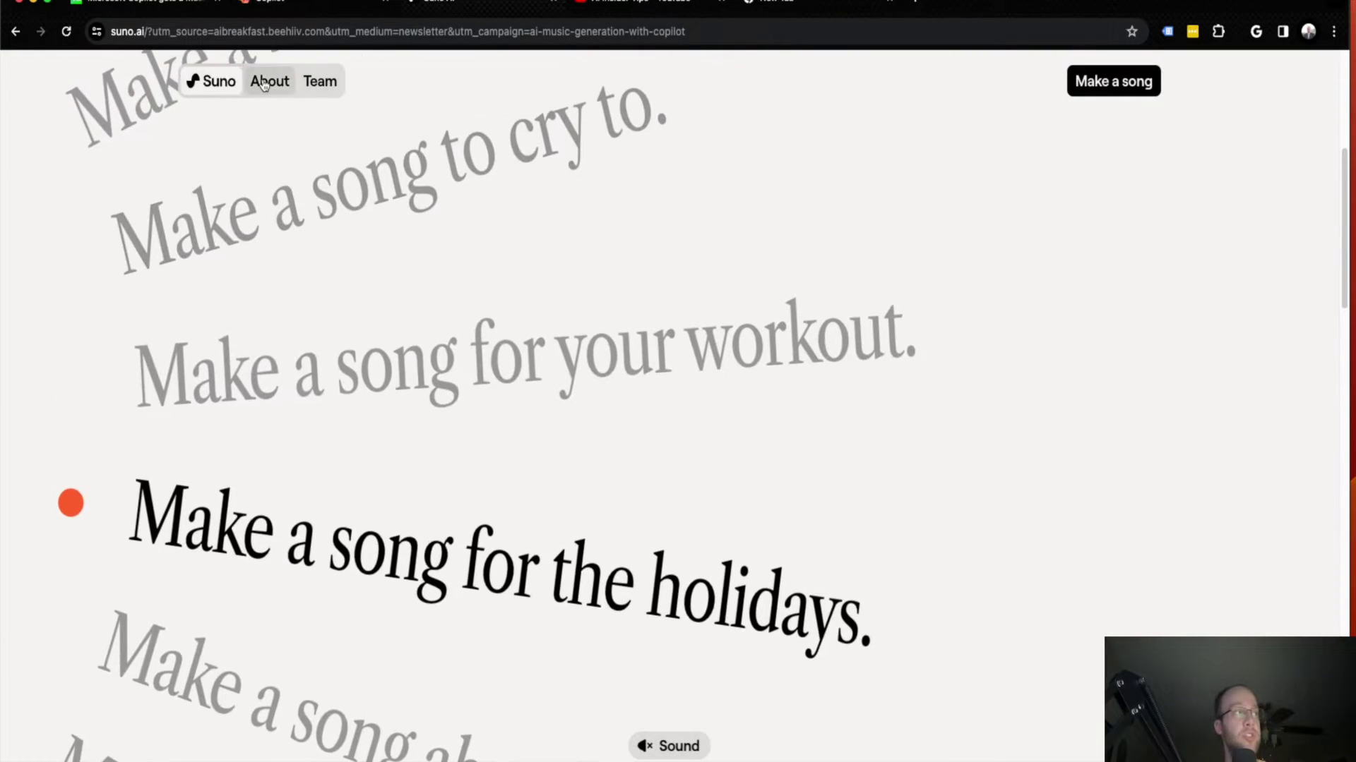
Jump to the About section of Suno's page
{"action": "left_click", "coordinate": [269, 81]}
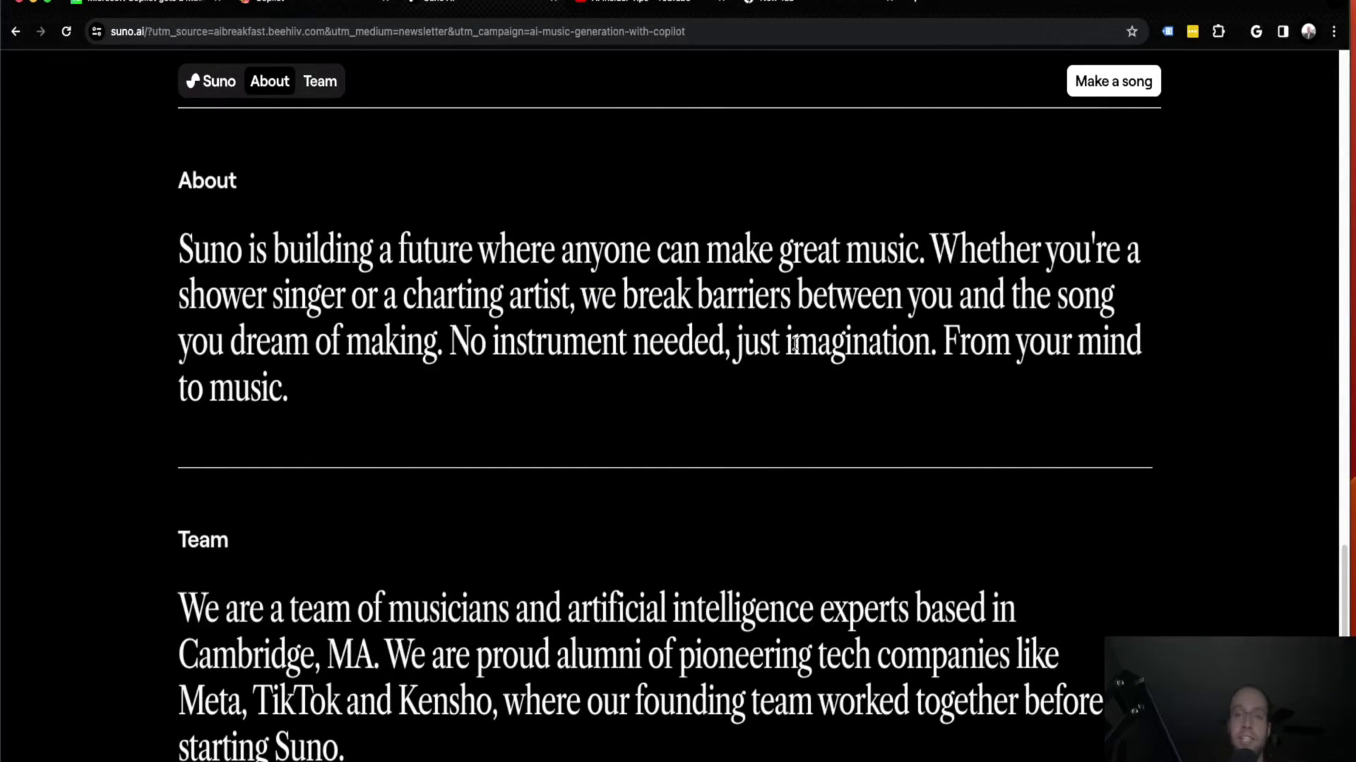
{"action": "scroll", "coordinate": [788, 345], "scroll_direction": "down", "scroll_amount": 5}
{"action": "scroll", "coordinate": [788, 345], "scroll_direction": "down", "scroll_amount": 3}
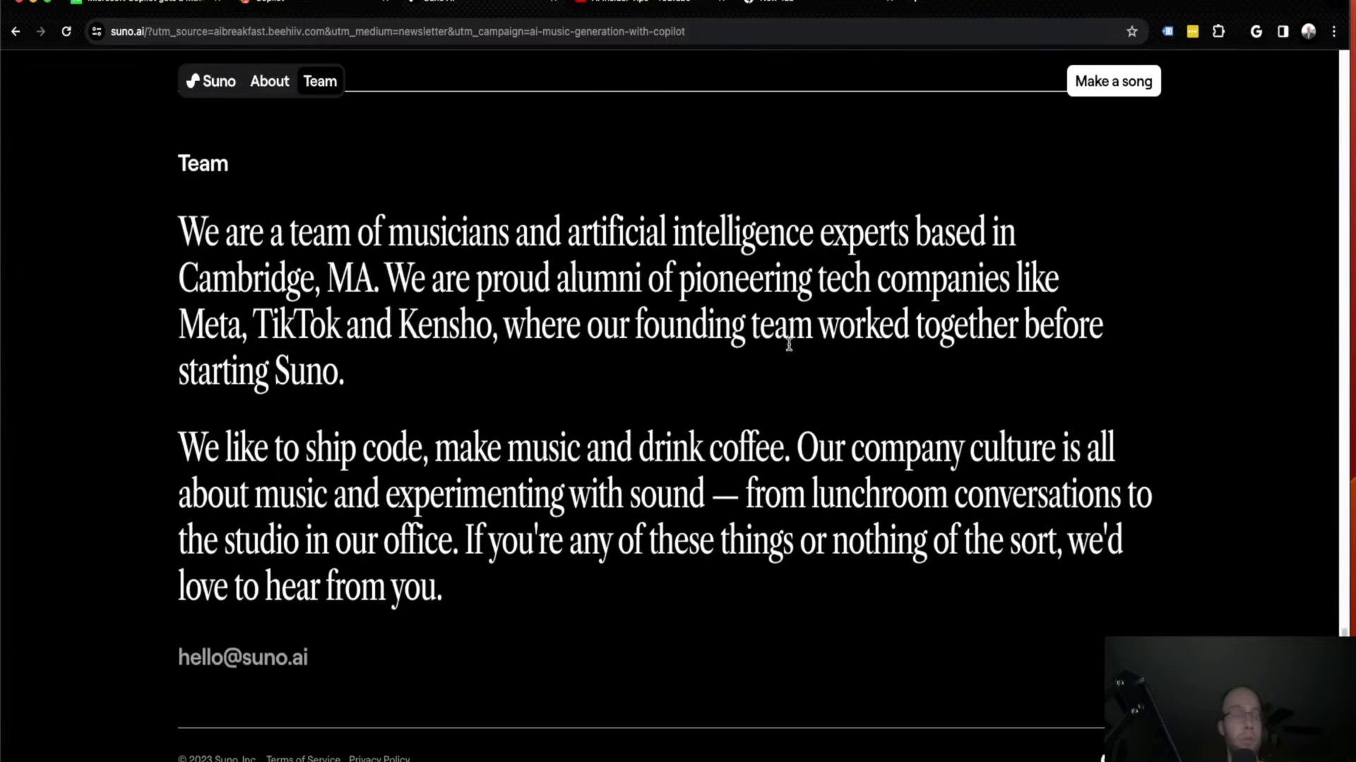
{"action": "scroll", "coordinate": [832, 363], "scroll_direction": "up", "scroll_amount": 6}
{"action": "scroll", "coordinate": [831, 364], "scroll_direction": "up", "scroll_amount": 10}
Skim the TechCrunch article's plugin screenshots and move to the Copilot chat page
{"action": "key", "text": "ctrl+shift+Tab"}
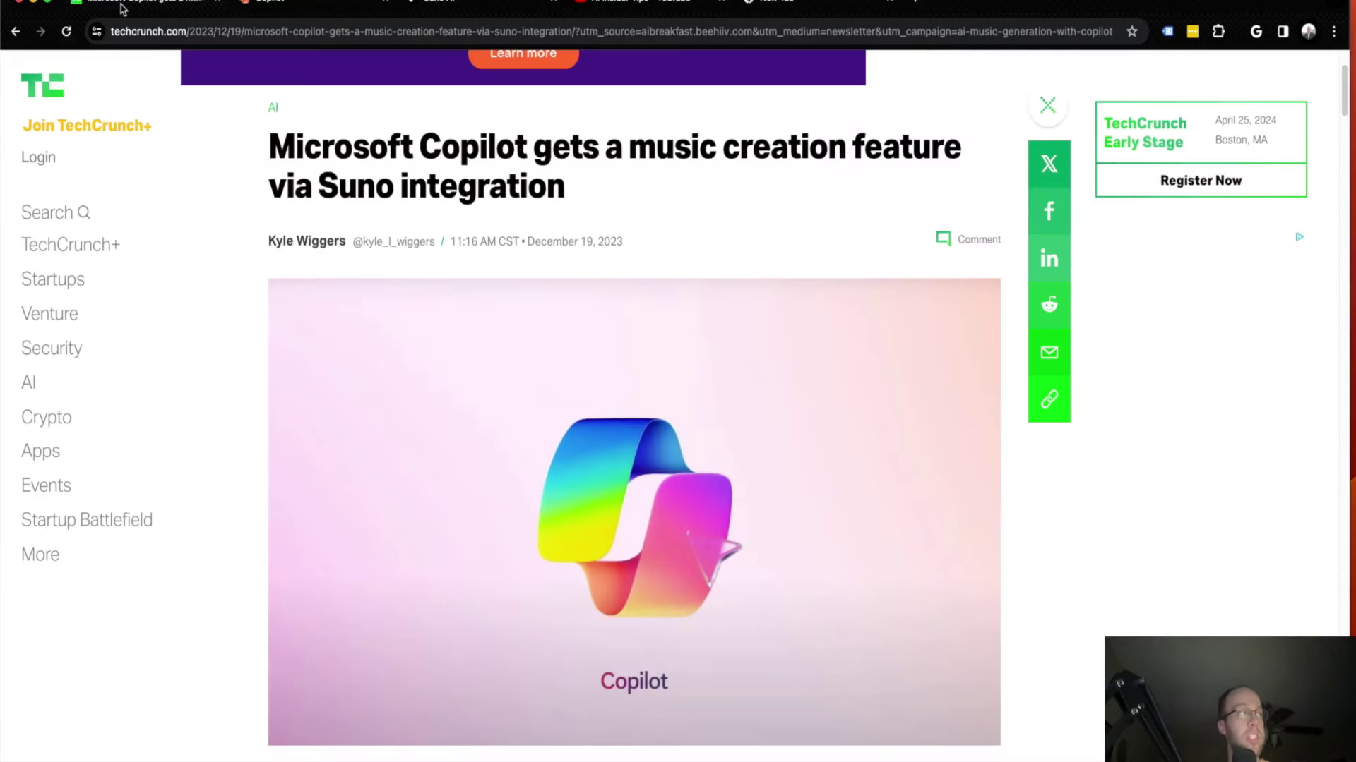
{"action": "scroll", "coordinate": [647, 276], "scroll_direction": "up", "scroll_amount": 3}
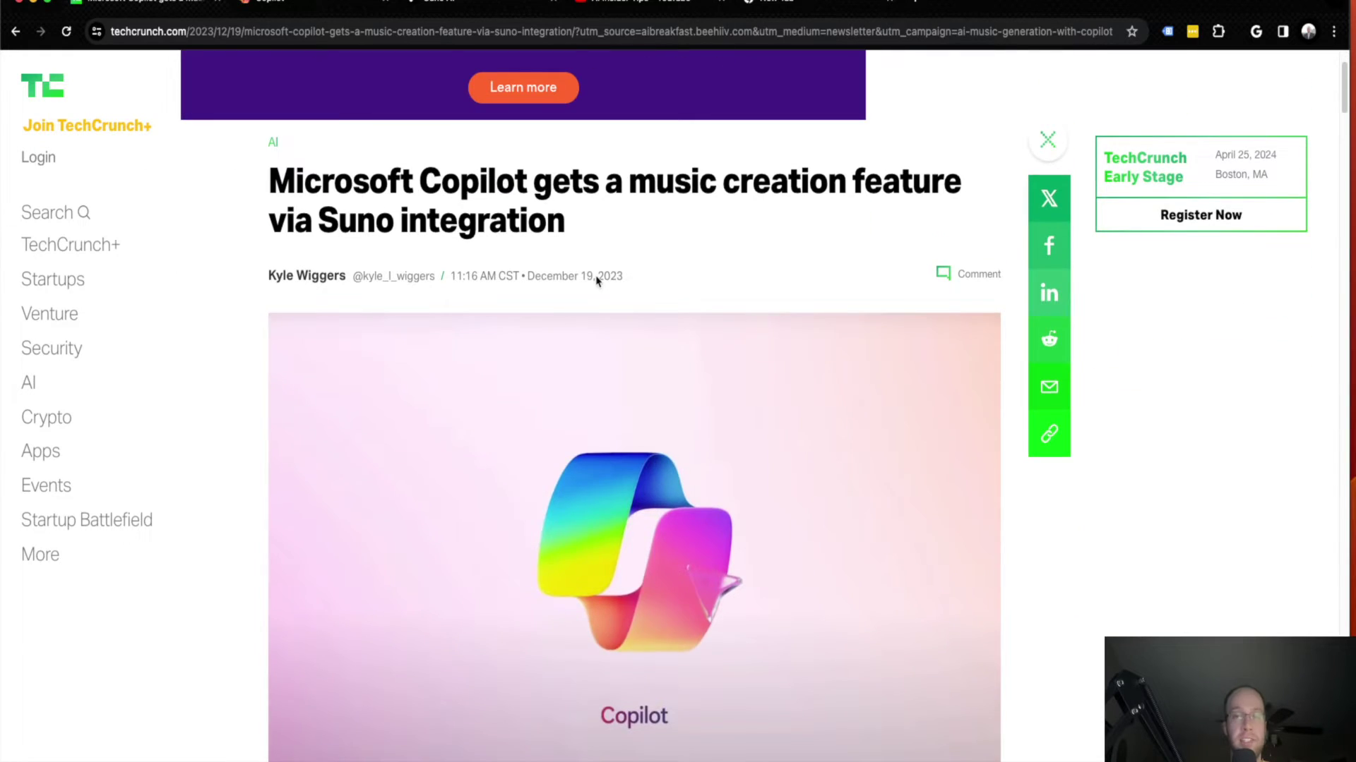
{"action": "scroll", "coordinate": [597, 279], "scroll_direction": "down", "scroll_amount": 8}
{"action": "scroll", "coordinate": [614, 275], "scroll_direction": "down", "scroll_amount": 4}
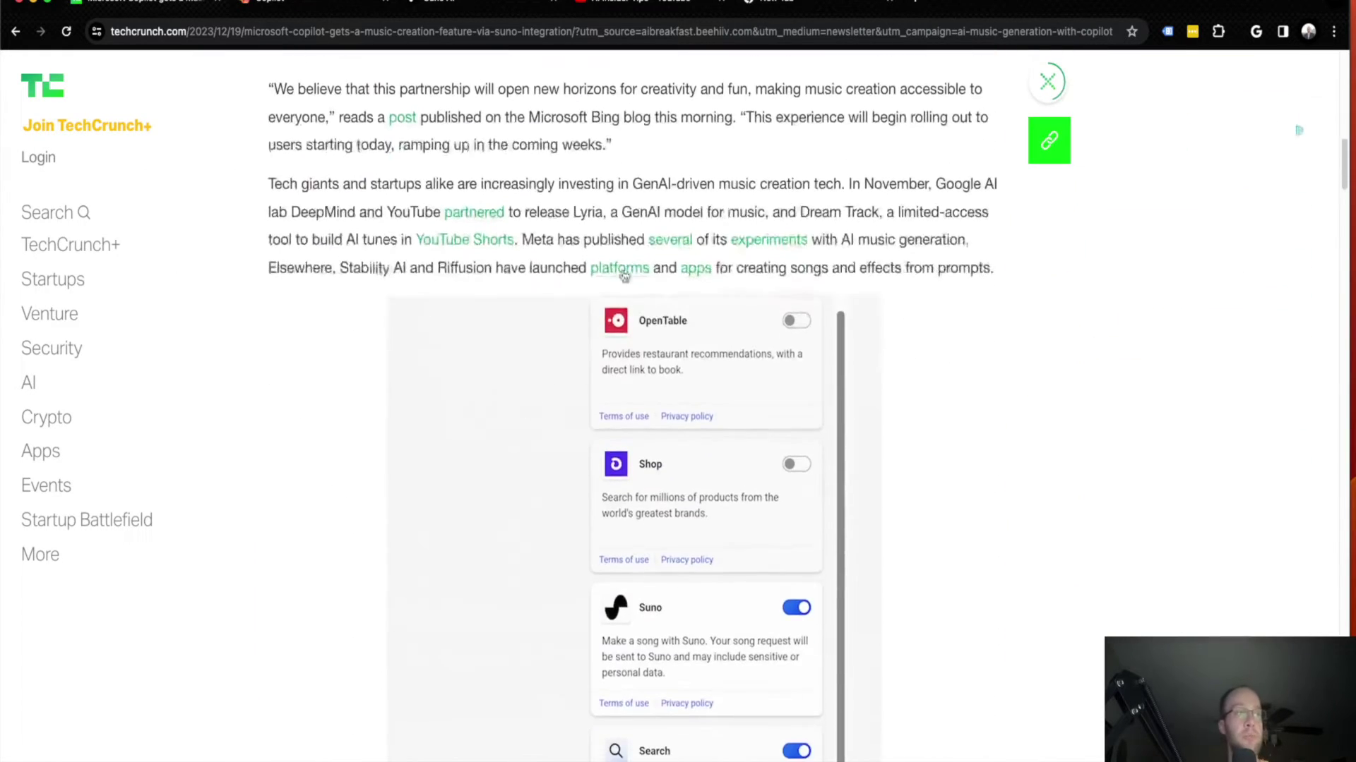
{"action": "scroll", "coordinate": [625, 273], "scroll_direction": "down", "scroll_amount": 2}
{"action": "scroll", "coordinate": [626, 273], "scroll_direction": "up", "scroll_amount": 2}
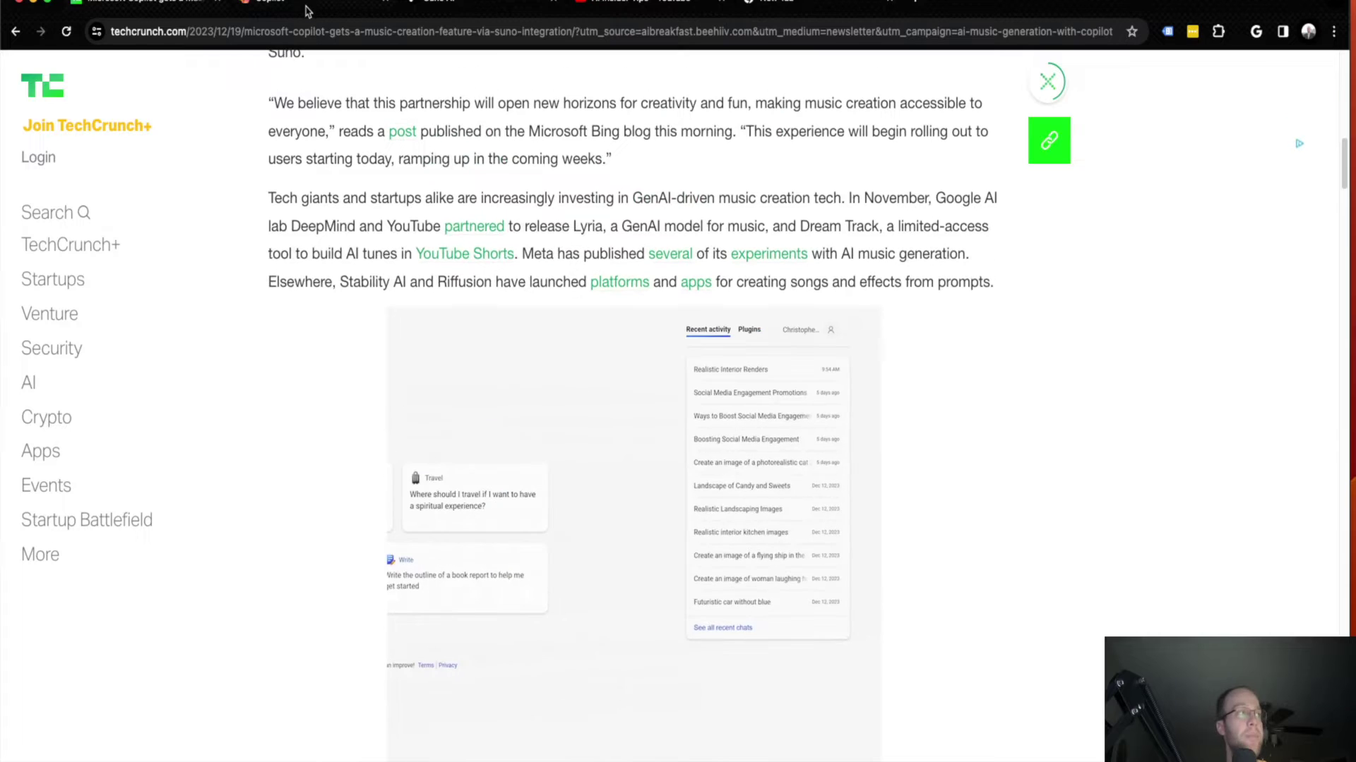
{"action": "left_click", "coordinate": [306, 10]}
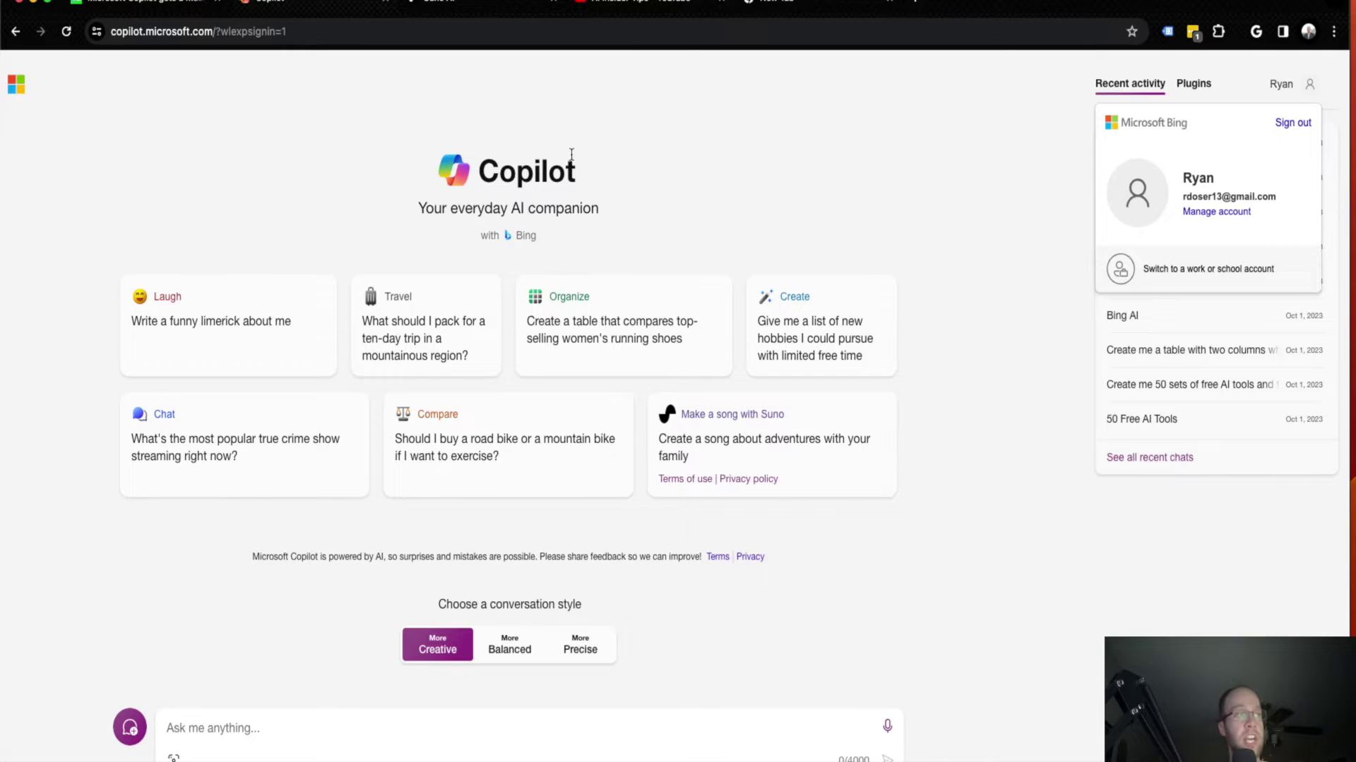
Check the account details panel briefly, then show Copilot's list of available plugins
{"action": "left_click", "coordinate": [920, 164]}
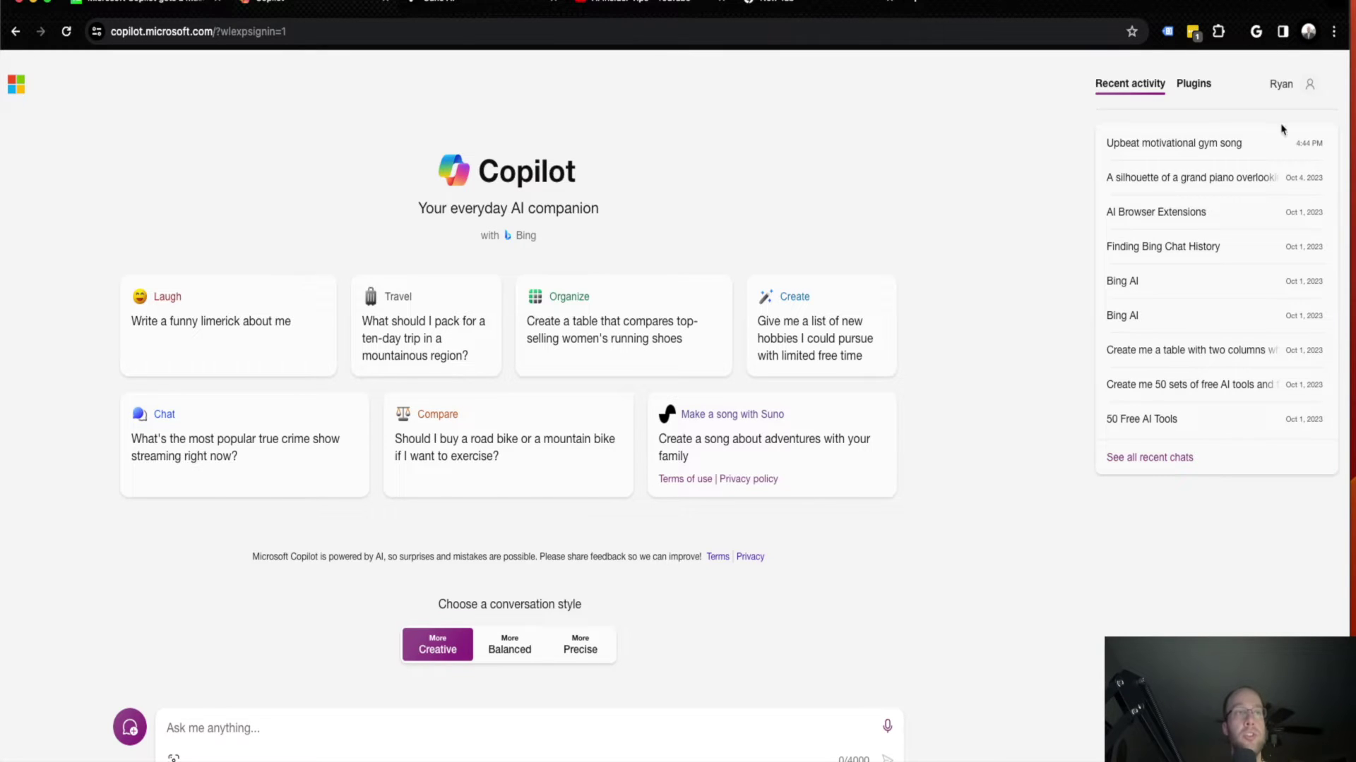
{"action": "left_click", "coordinate": [1287, 90]}
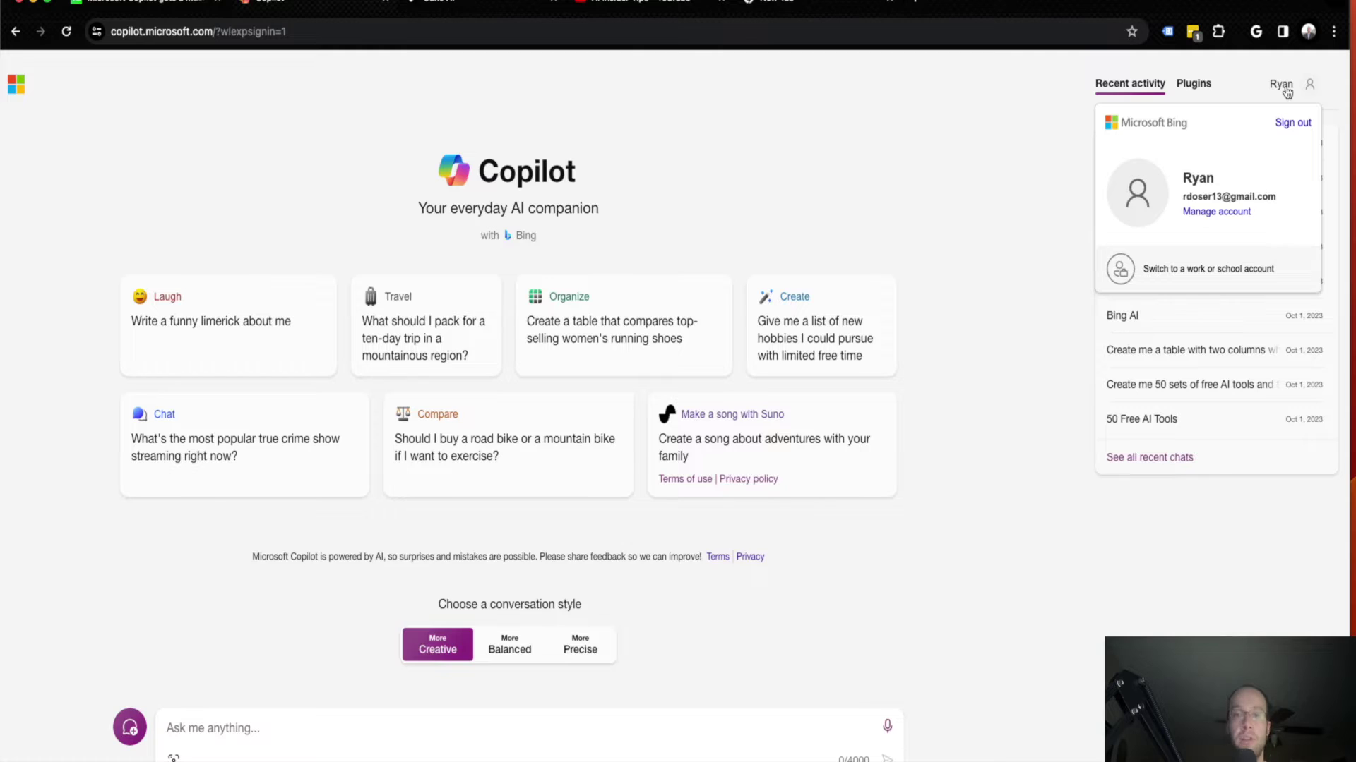
{"action": "left_click", "coordinate": [1287, 91]}
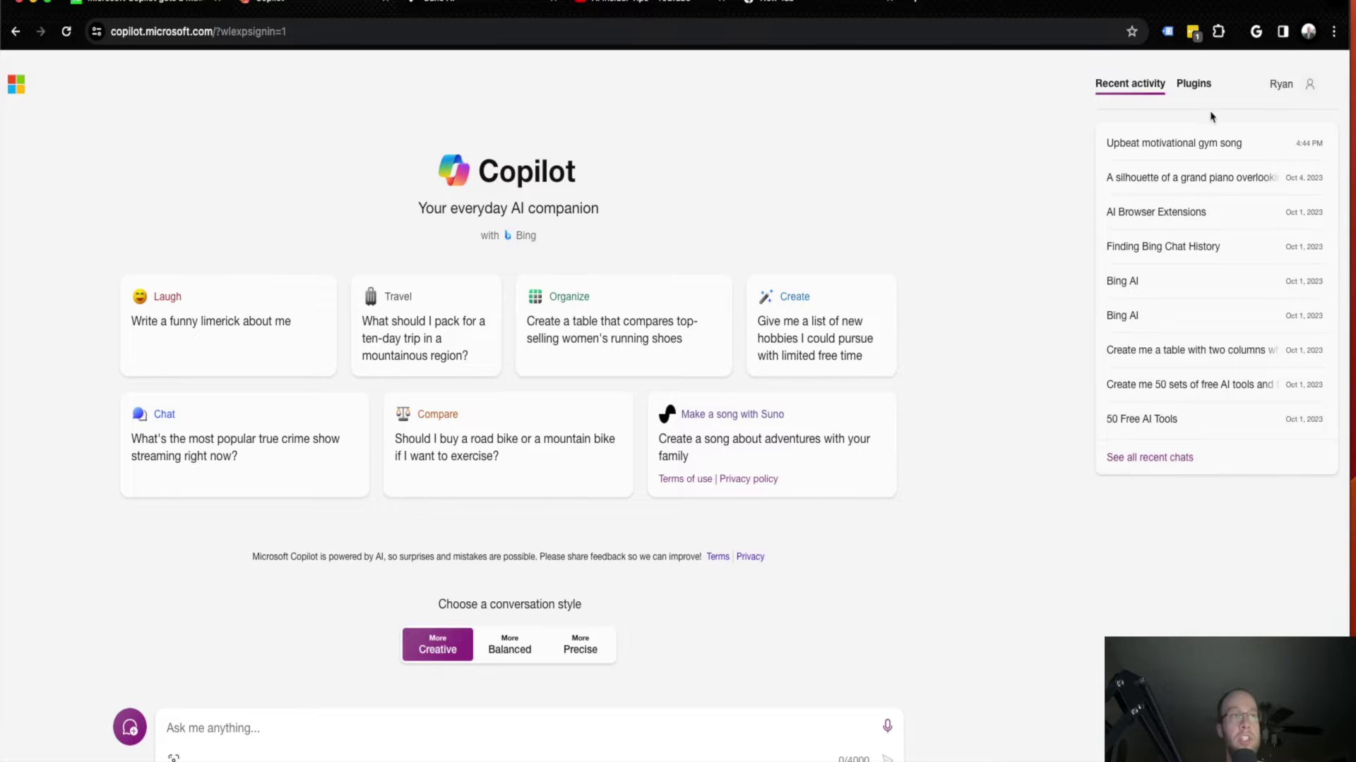
{"action": "left_click", "coordinate": [1194, 84]}
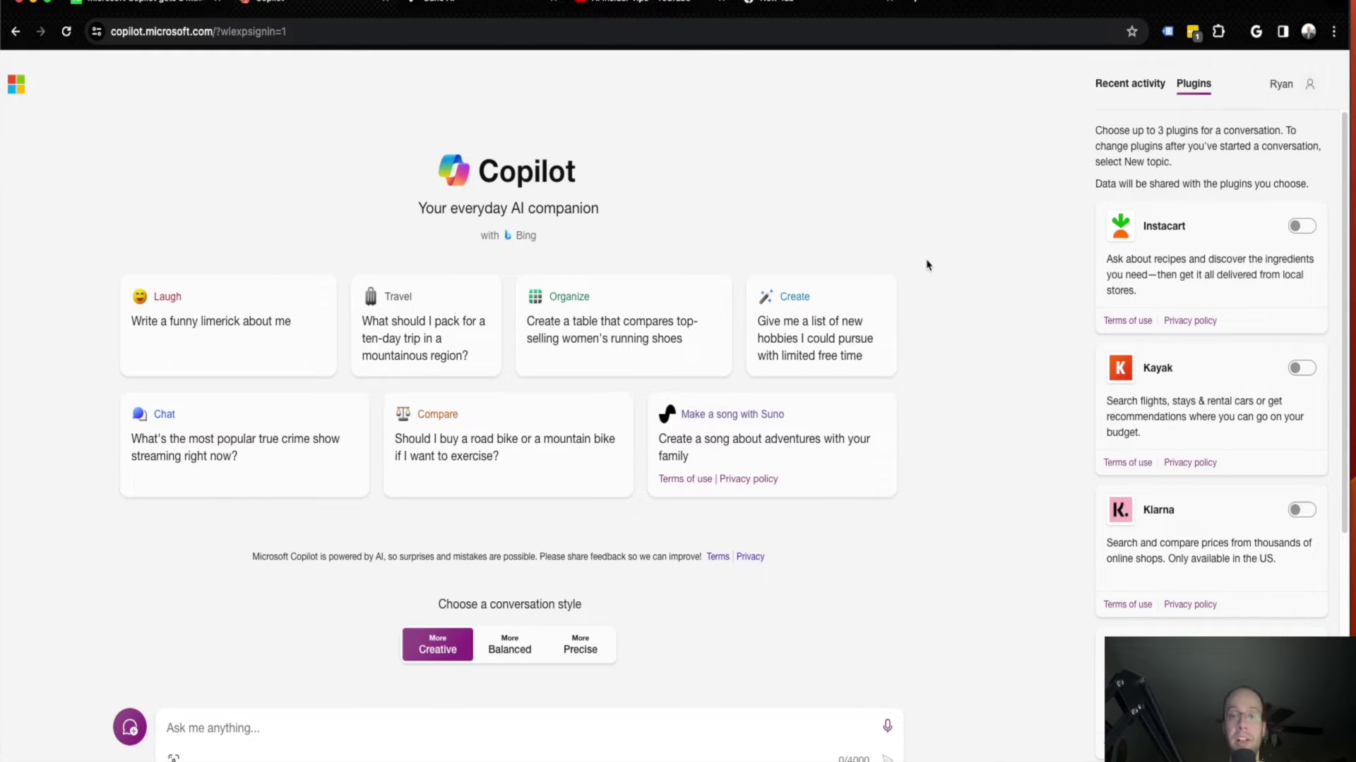
{"action": "scroll", "coordinate": [1191, 456], "scroll_direction": "down", "scroll_amount": 5}
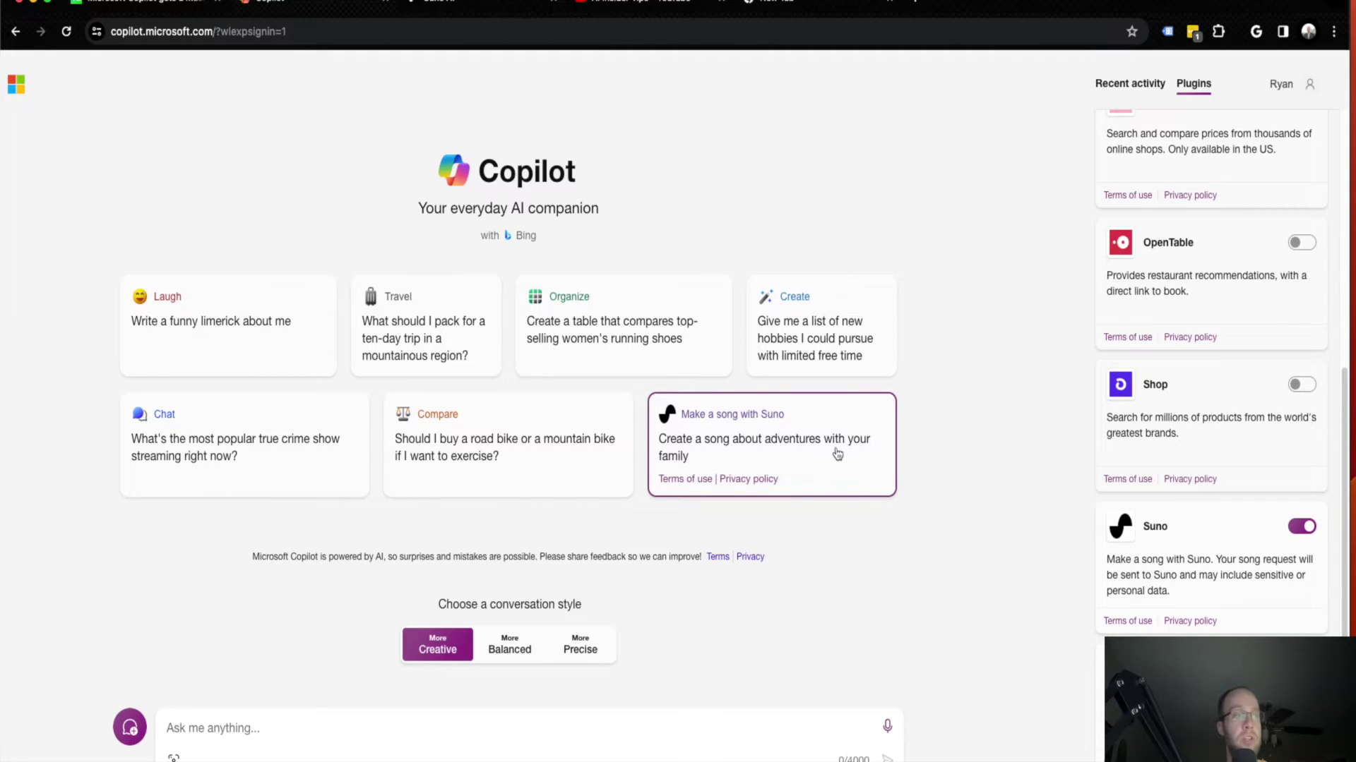
Choose the Balanced style and ask Suno for a song about family adventures
{"action": "left_click", "coordinate": [510, 644]}
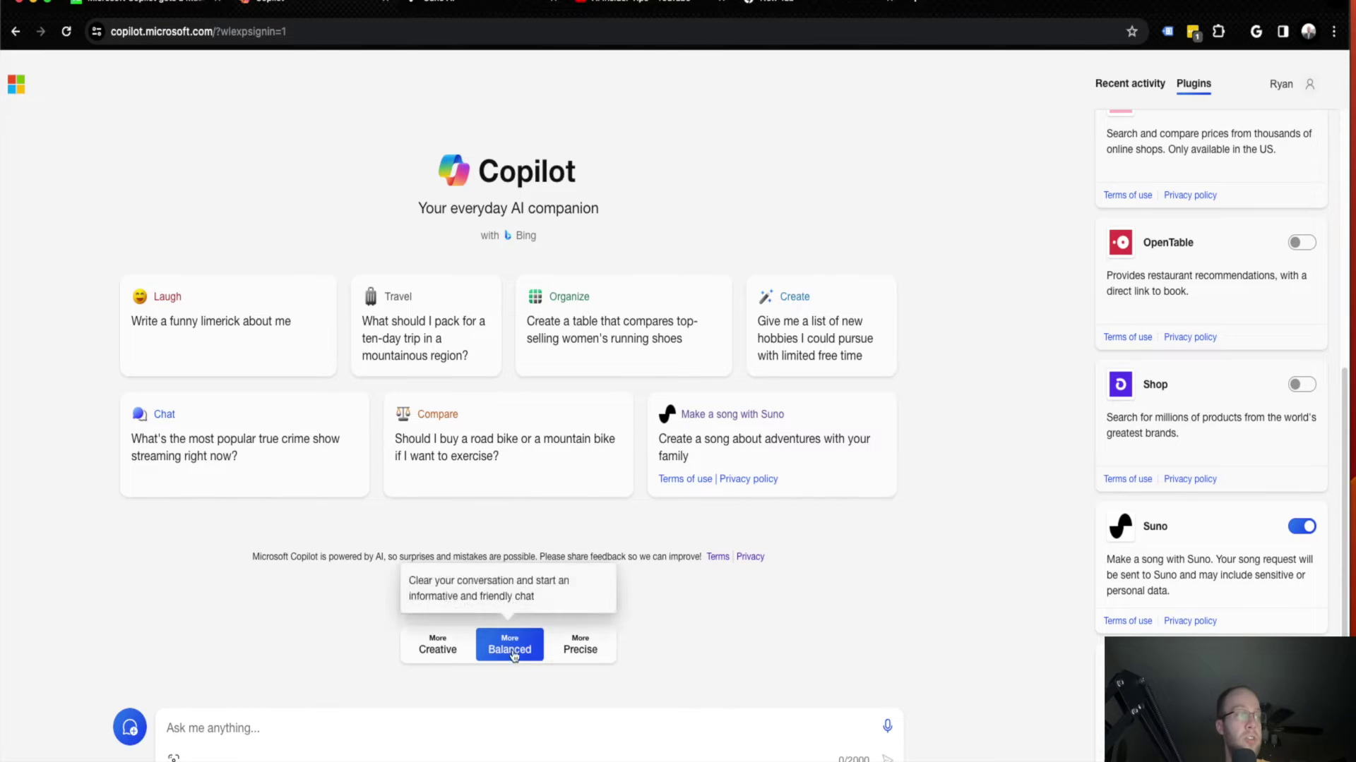
{"action": "left_click", "coordinate": [805, 410]}
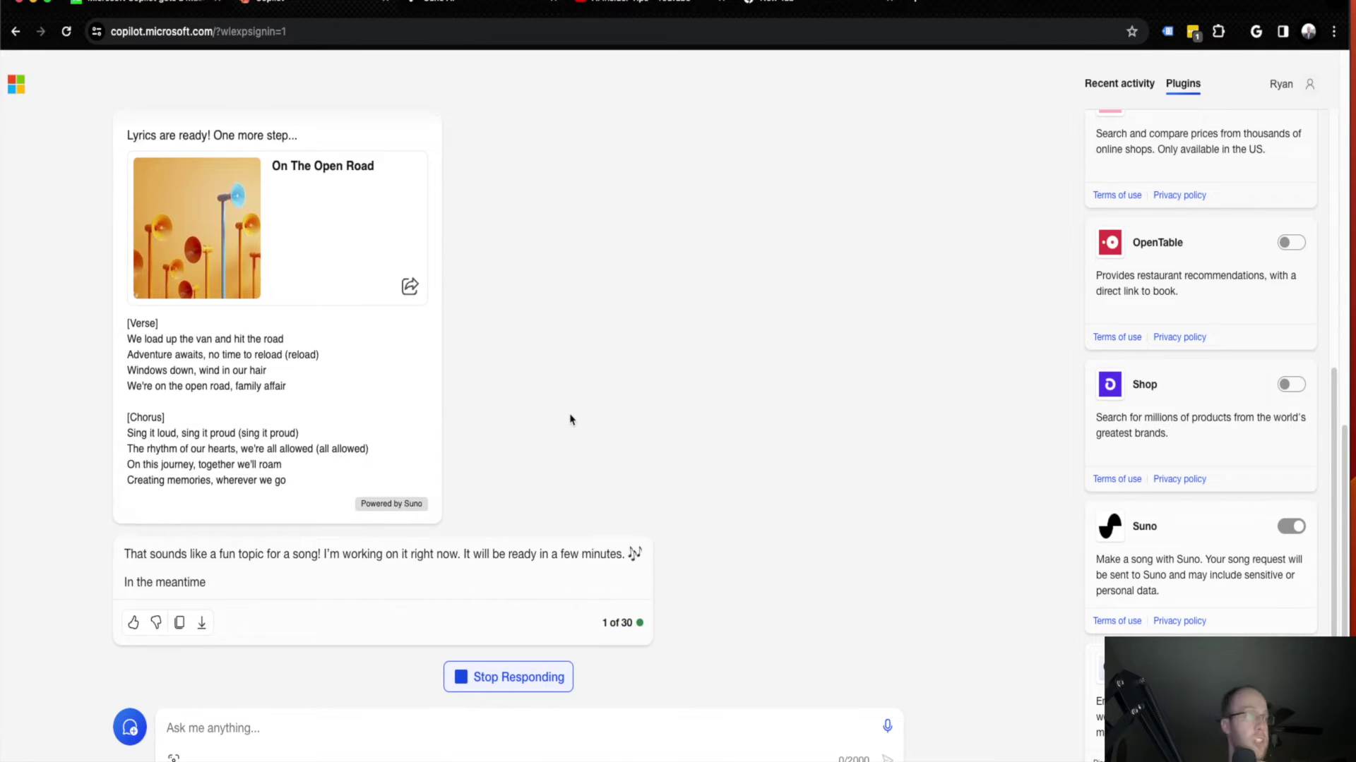
{"action": "scroll", "coordinate": [283, 491], "scroll_direction": "up", "scroll_amount": 1}
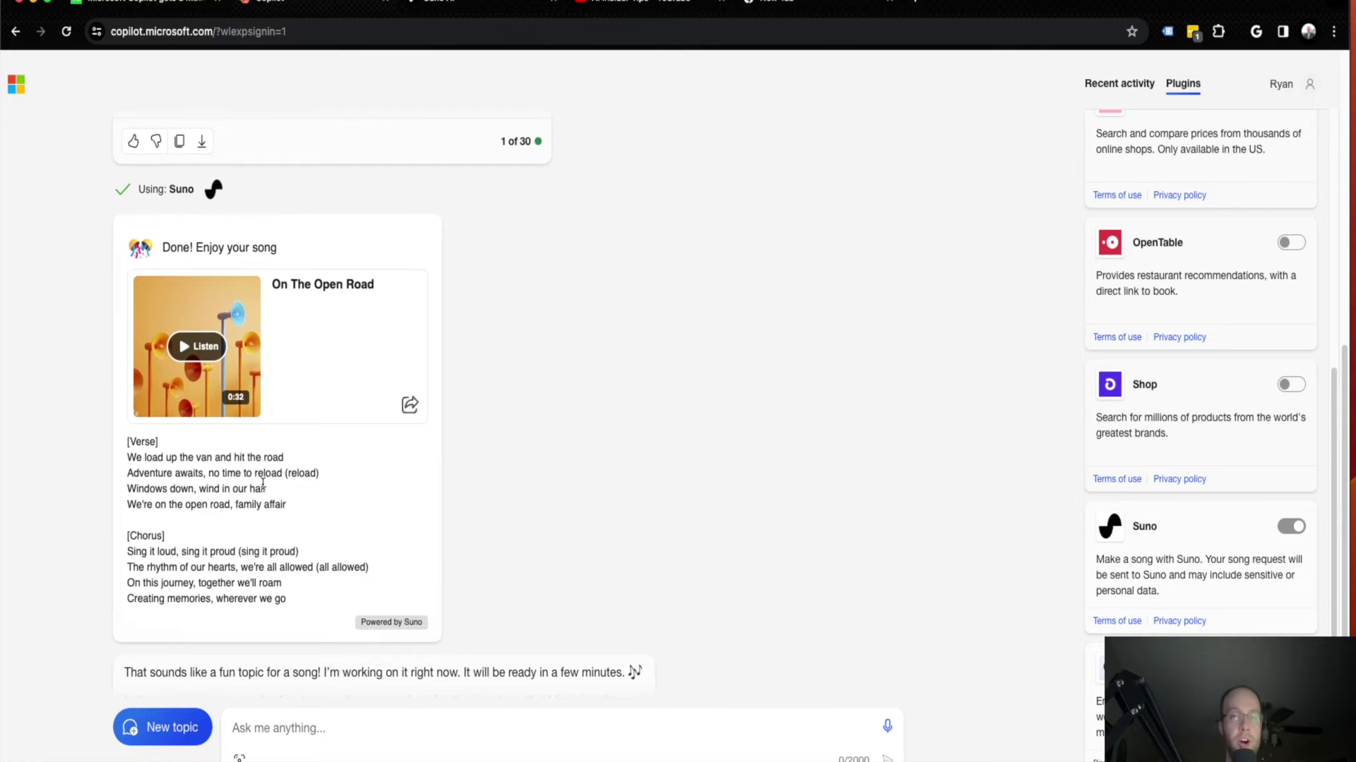
{"action": "scroll", "coordinate": [201, 435], "scroll_direction": "up", "scroll_amount": 1}
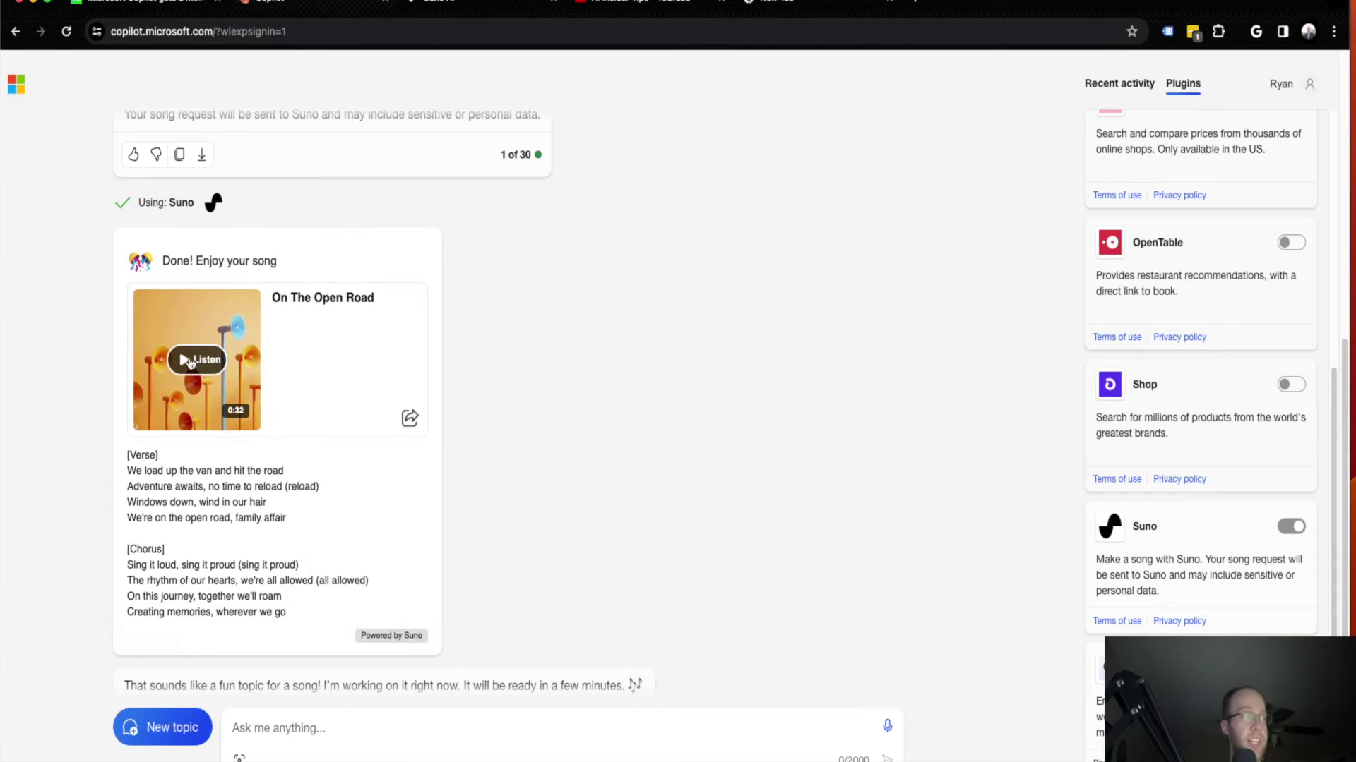
Play the generated 'On The Open Road' track and pause it
{"action": "left_click", "coordinate": [194, 362]}
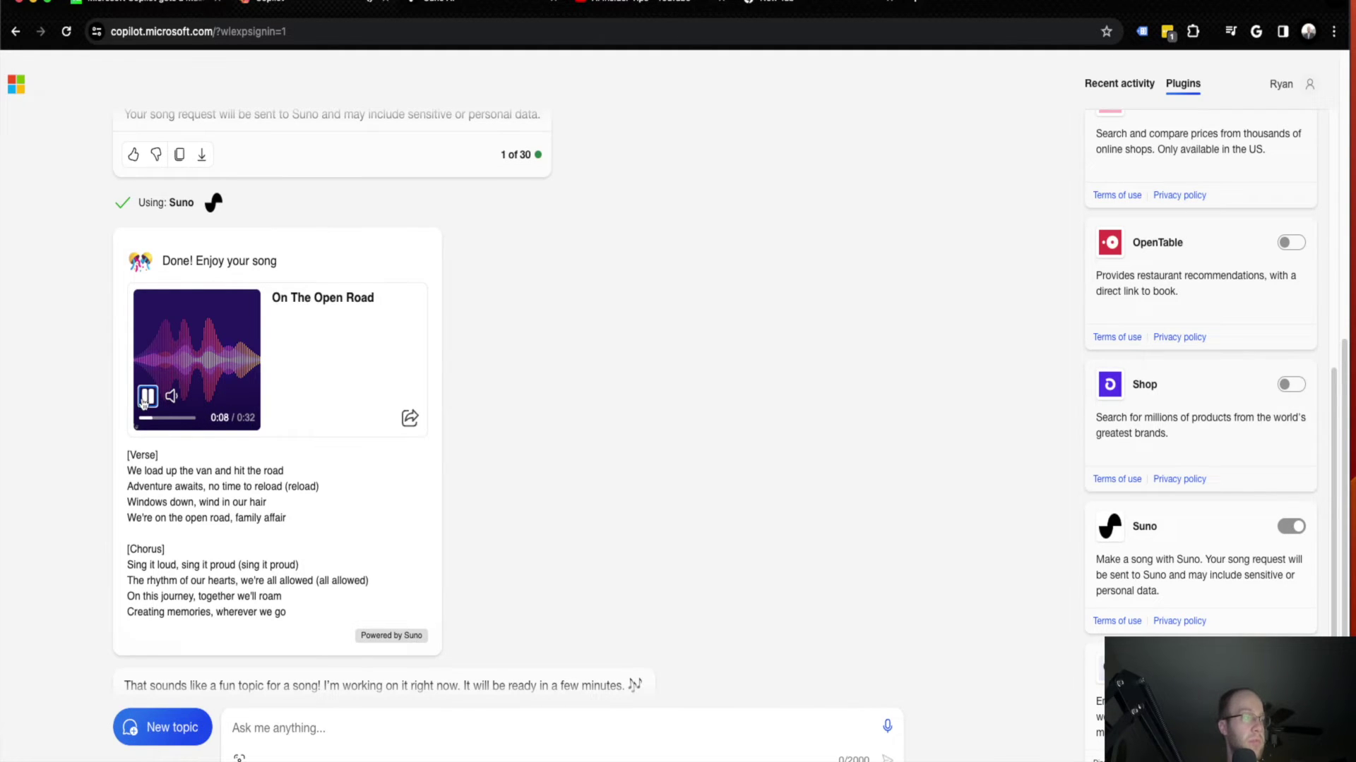
{"action": "left_click", "coordinate": [146, 396]}
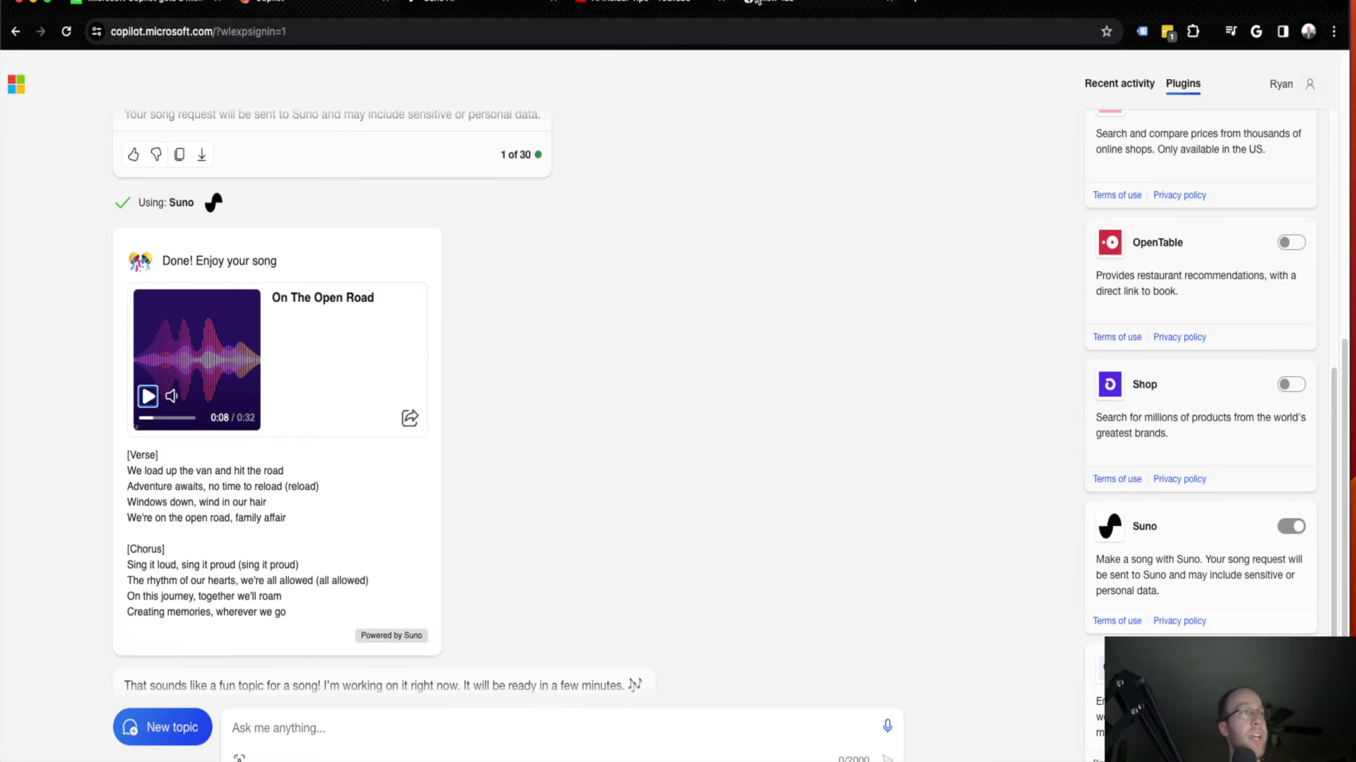
Start a fresh Copilot chat and grab the saved rap song prompt from the other tab
{"action": "left_click", "coordinate": [66, 30]}
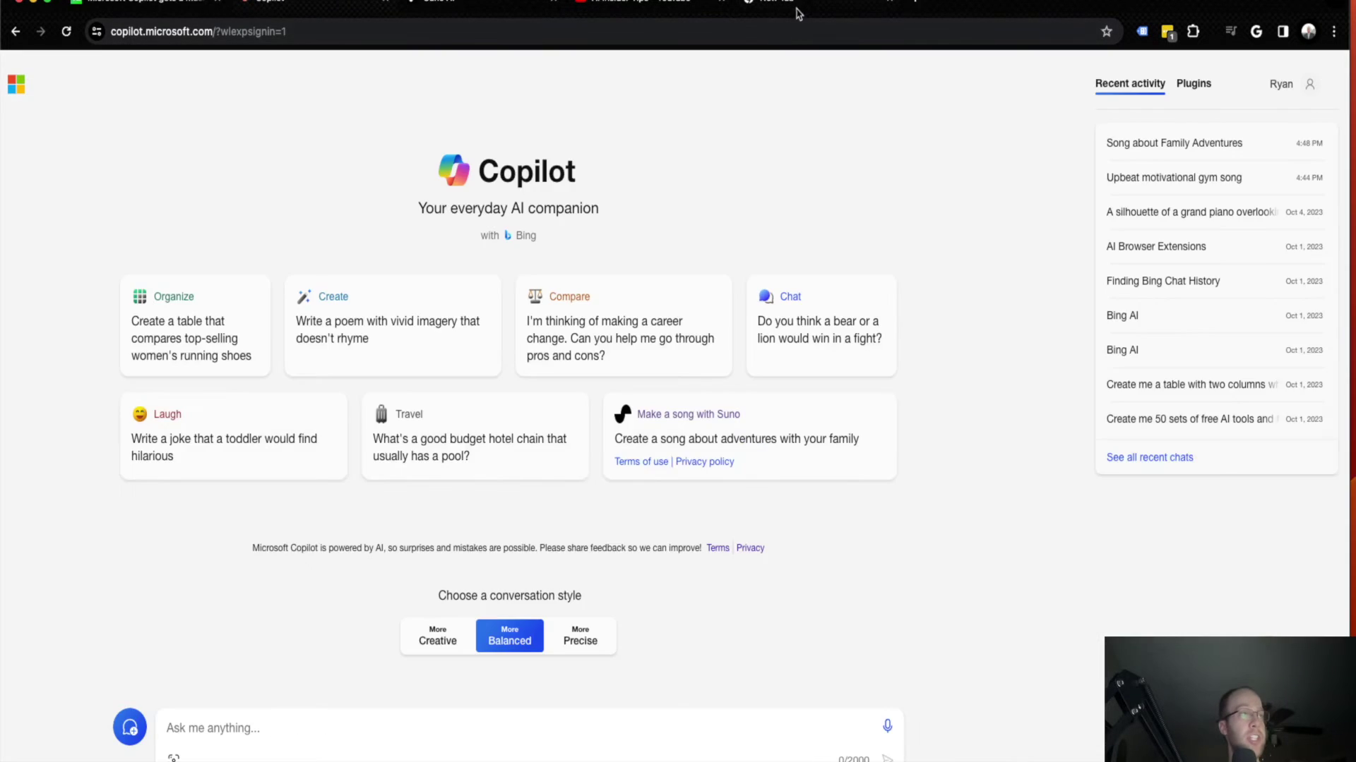
{"action": "key", "text": "ctrl+a"}
{"action": "key", "text": "ctrl+c"}
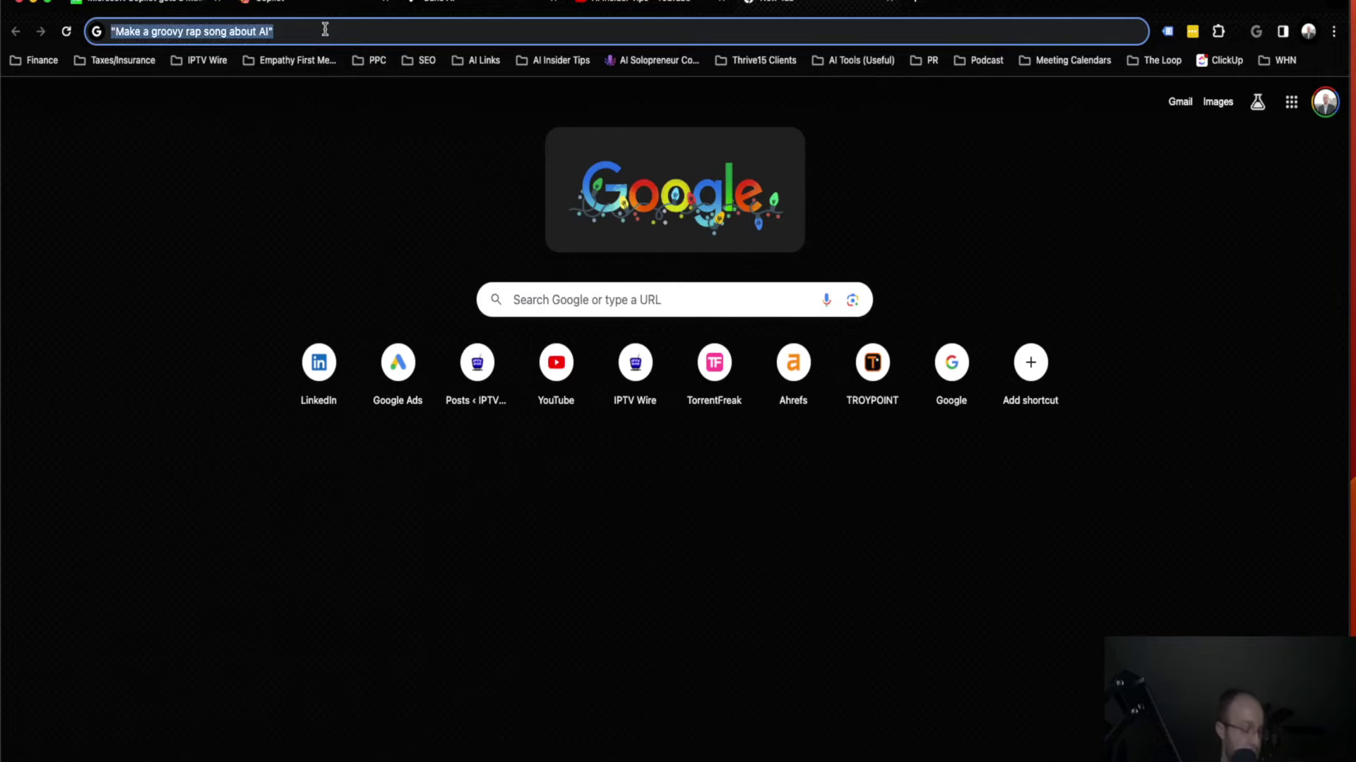
{"action": "left_click", "coordinate": [454, 7]}
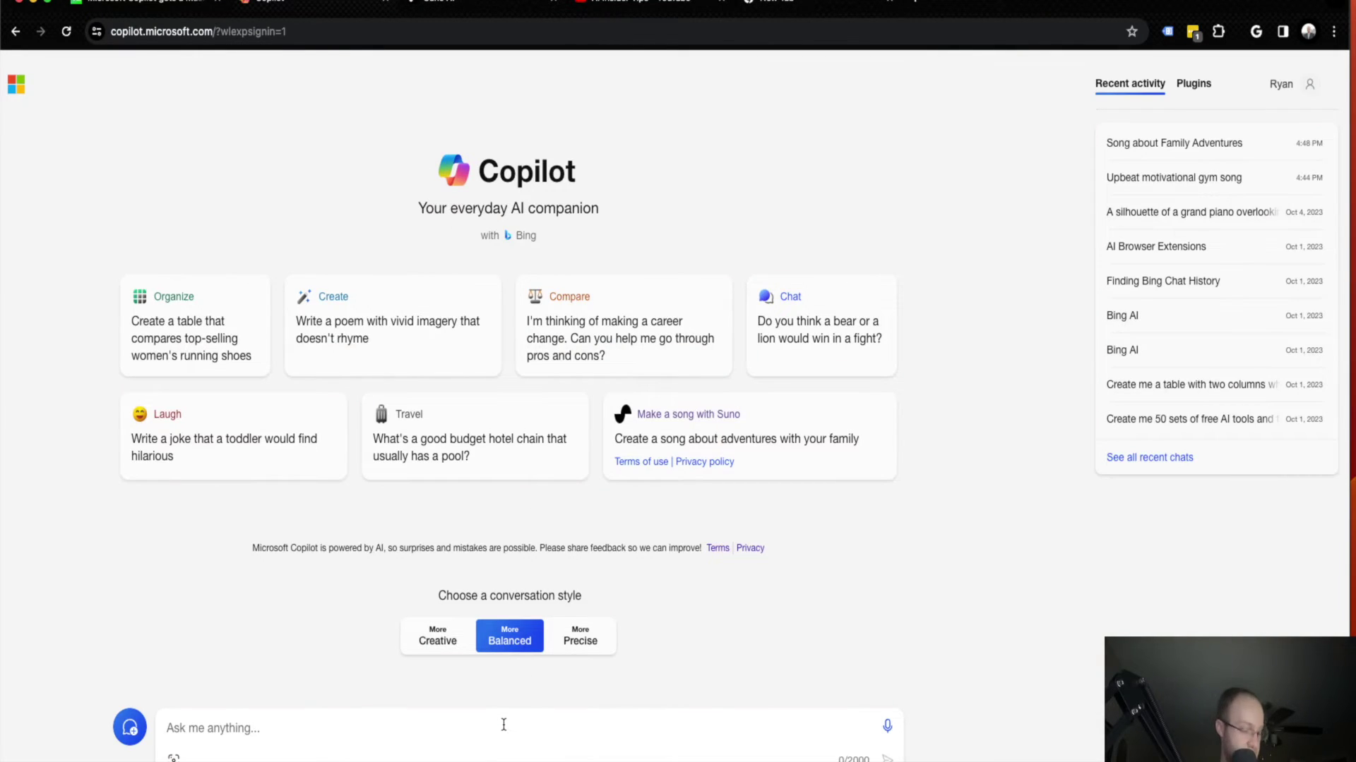
Send a prompt for a groovy rap song about AI advancing human society
{"action": "key", "text": "ctrl+v"}
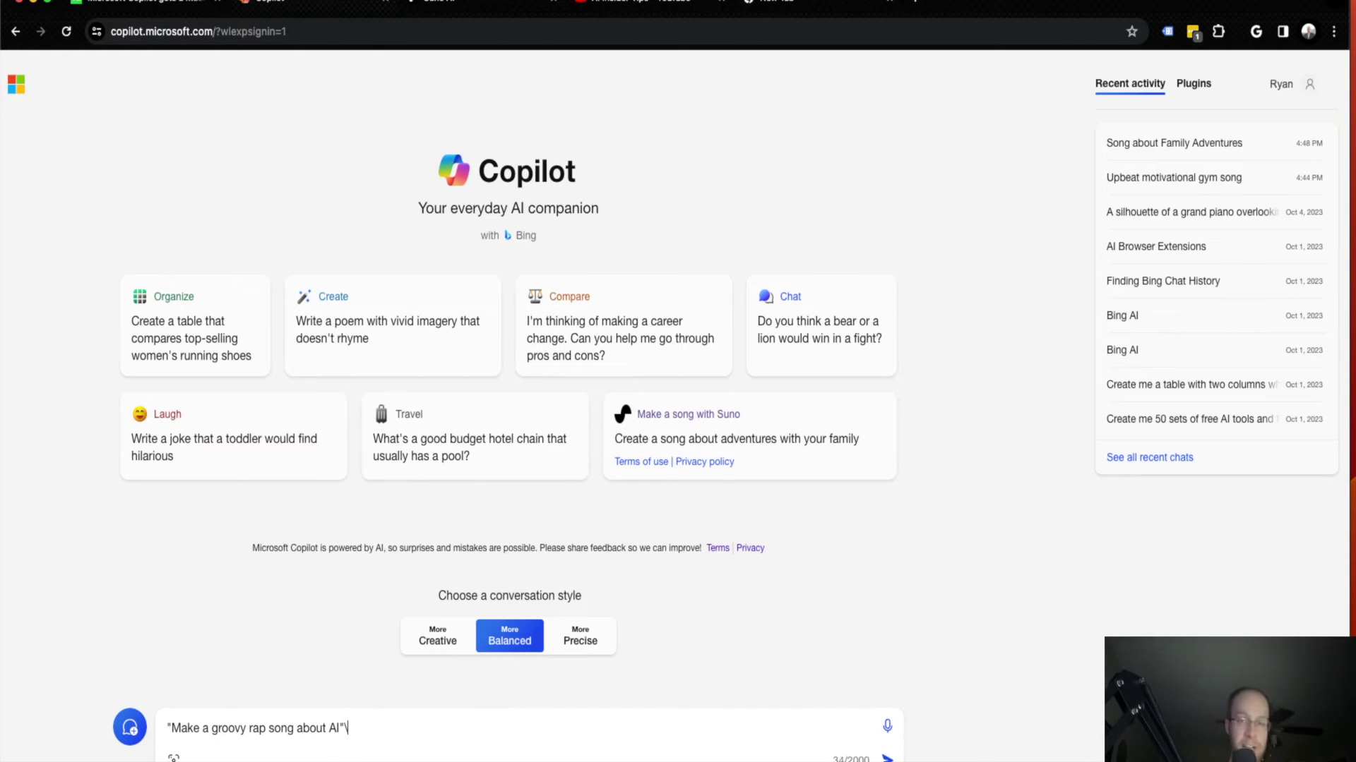
{"action": "key", "text": "BackSpace"}
{"action": "key", "text": "BackSpace"}
{"action": "type", "text": "ad"}
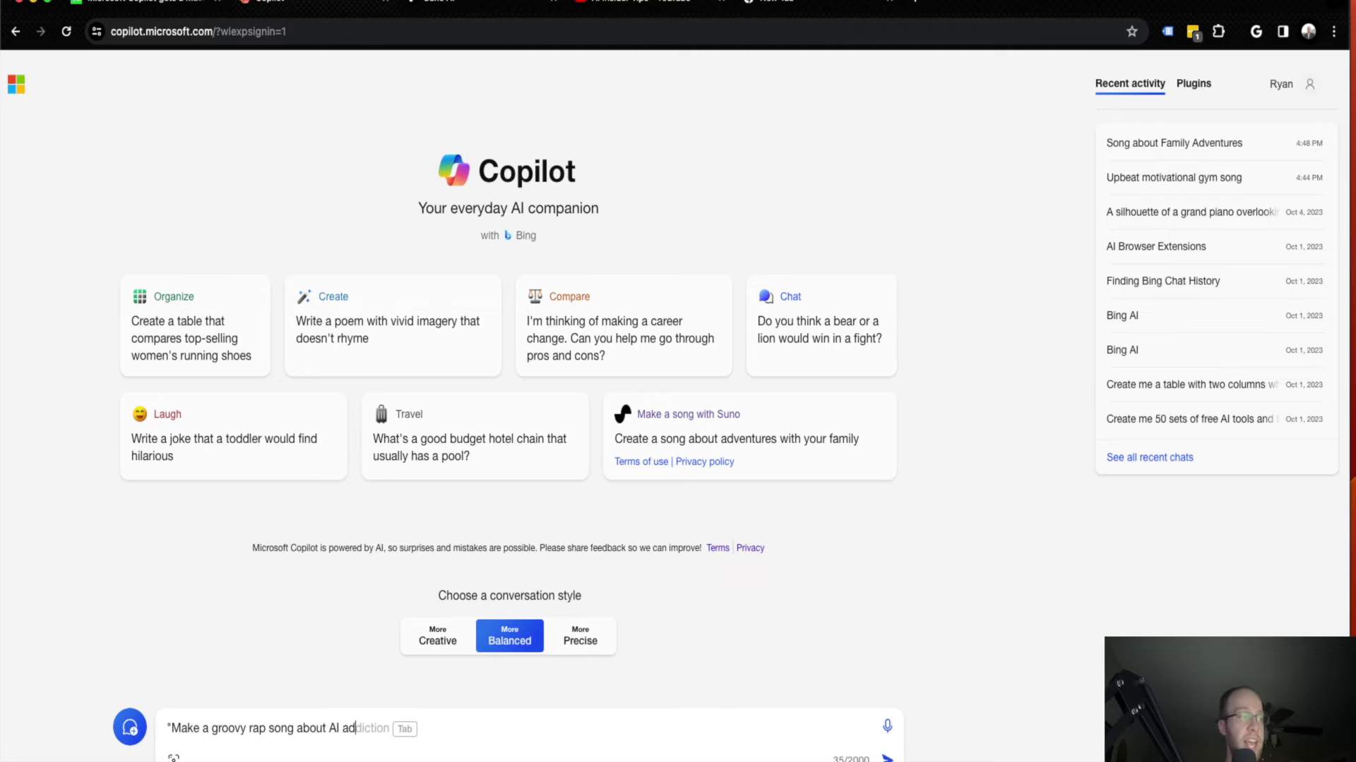
{"action": "type", "text": "vacing human society"}
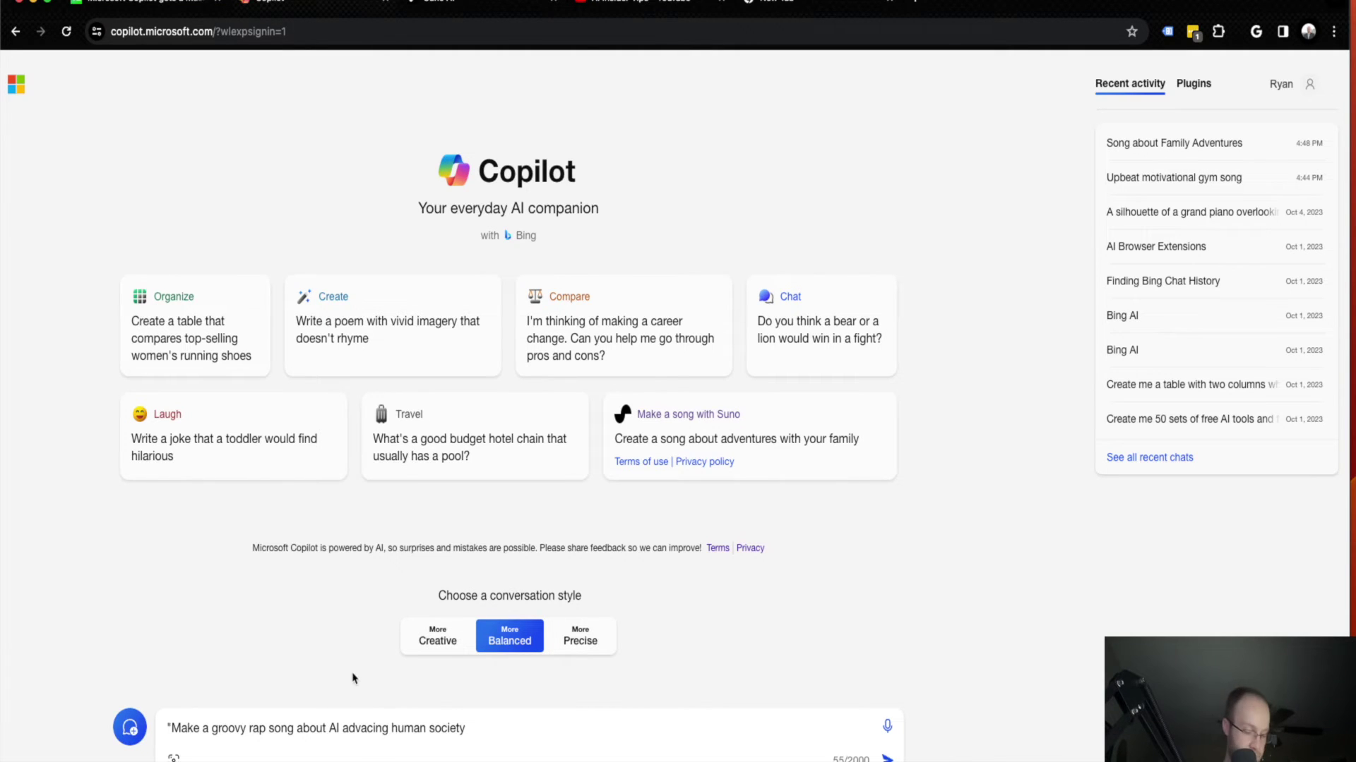
{"action": "type", "text": "."}
{"action": "key", "text": "Return"}
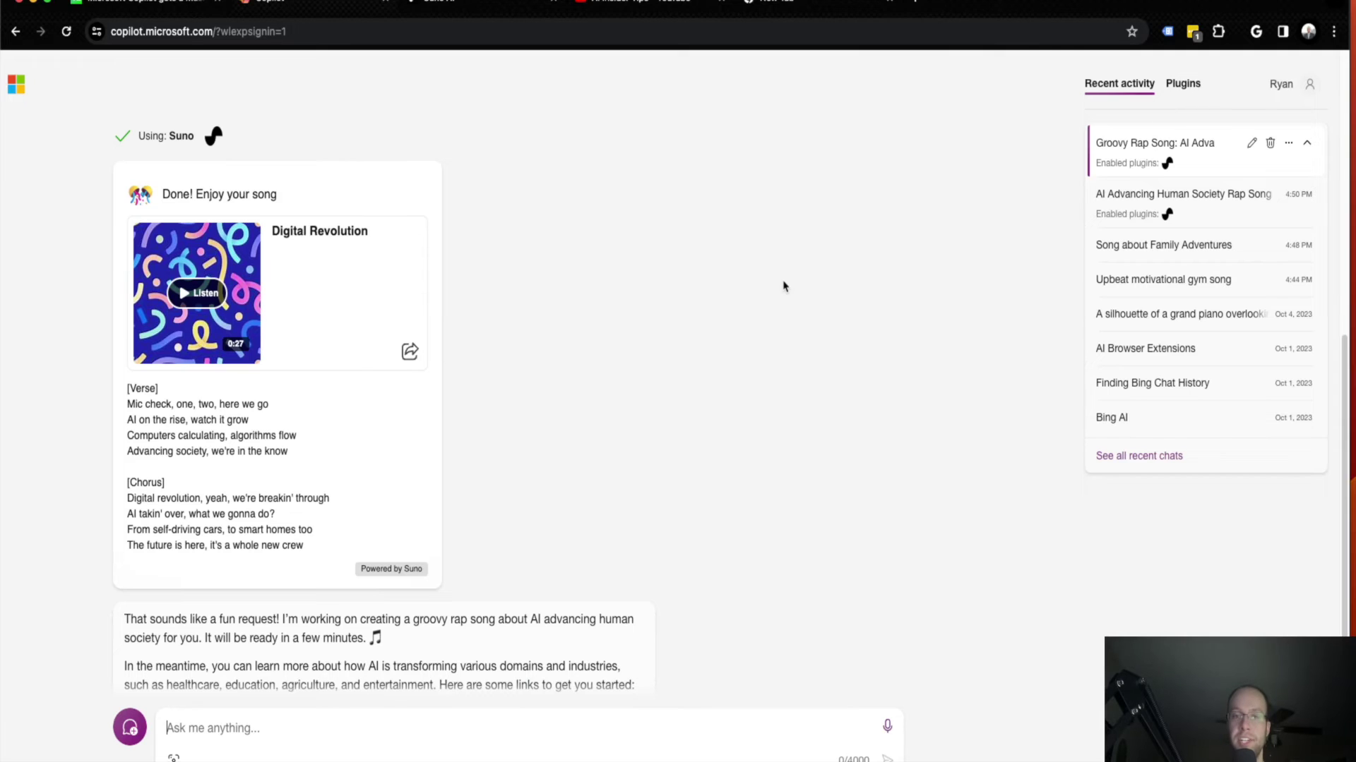
{"action": "scroll", "coordinate": [784, 286], "scroll_direction": "up", "scroll_amount": 5}
{"action": "scroll", "coordinate": [784, 286], "scroll_direction": "up", "scroll_amount": 2}
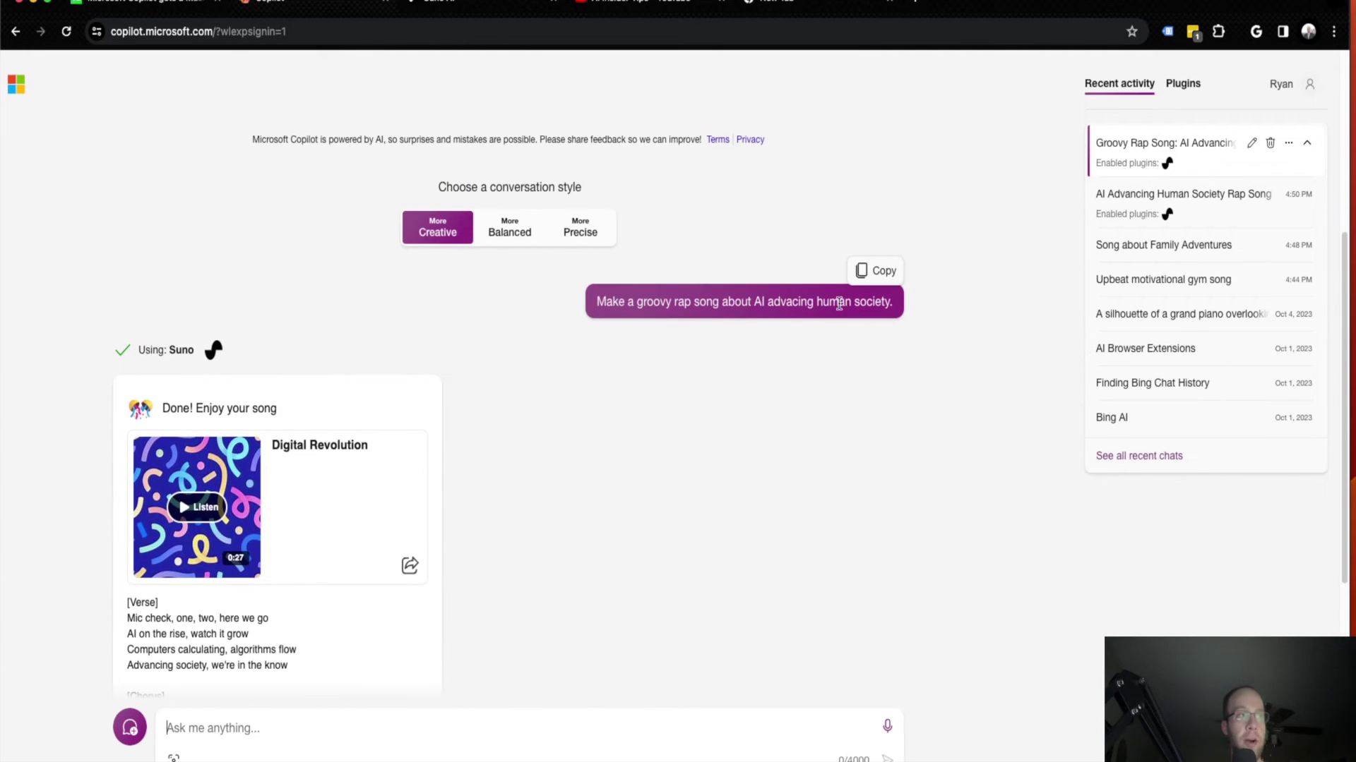
{"action": "scroll", "coordinate": [561, 350], "scroll_direction": "down", "scroll_amount": 3}
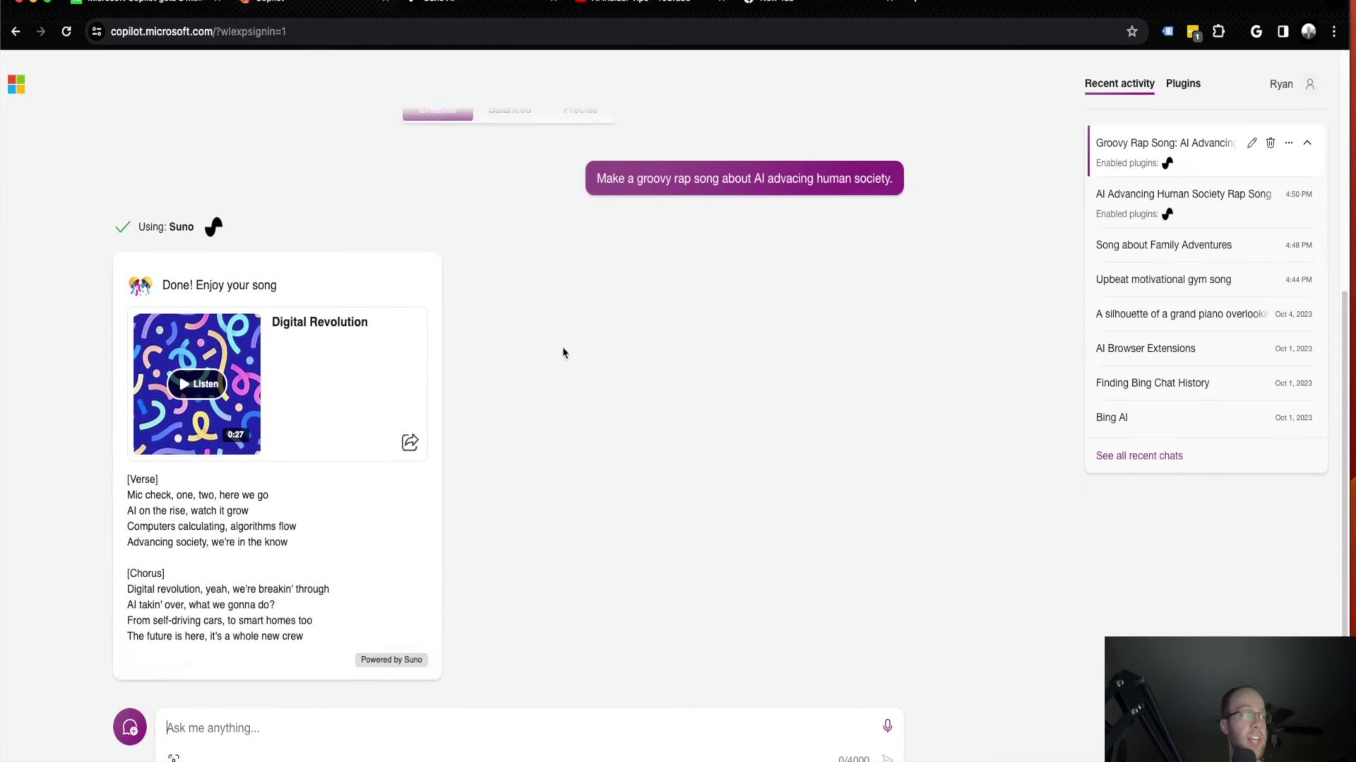
{"action": "scroll", "coordinate": [562, 350], "scroll_direction": "down", "scroll_amount": 1}
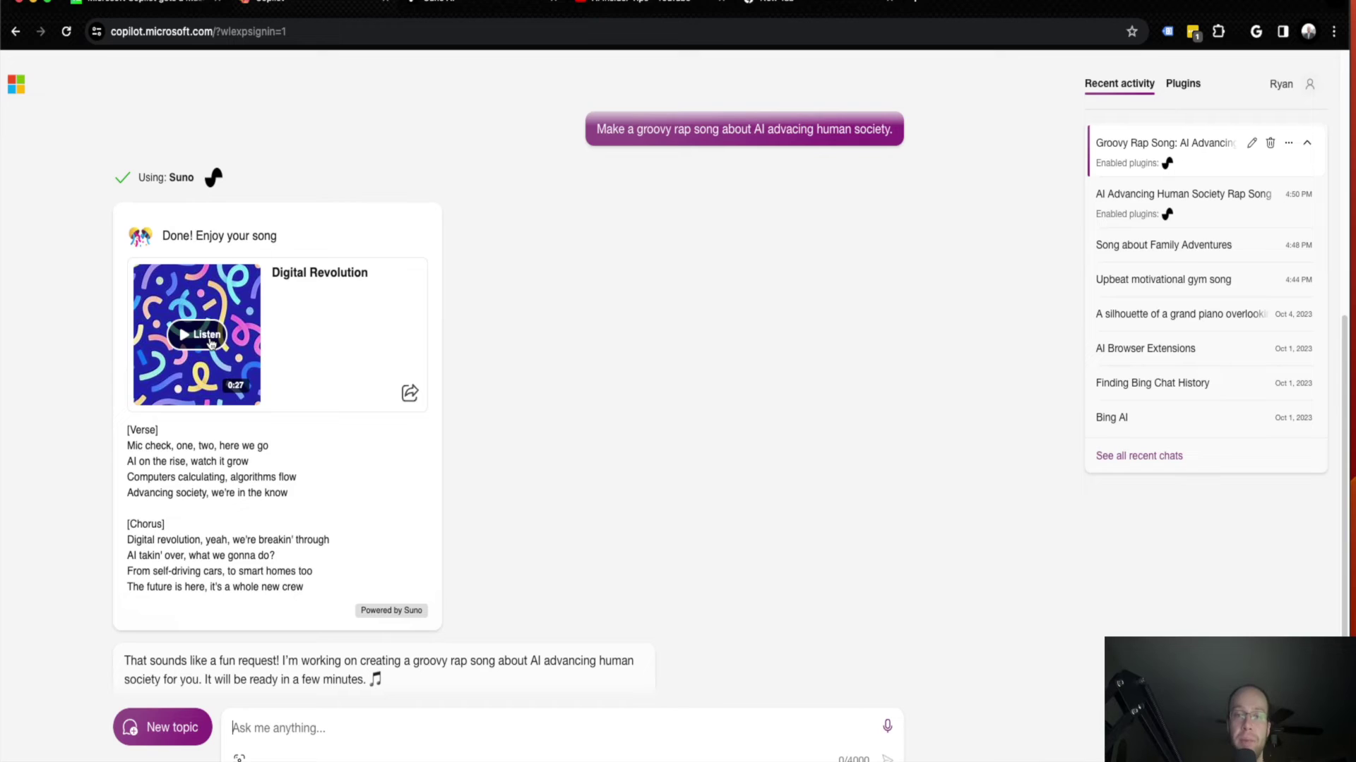
Play 'Digital Revolution' partway, pause at 0:16, and move to the AI Insider Tips YouTube channel
{"action": "left_click", "coordinate": [207, 337]}
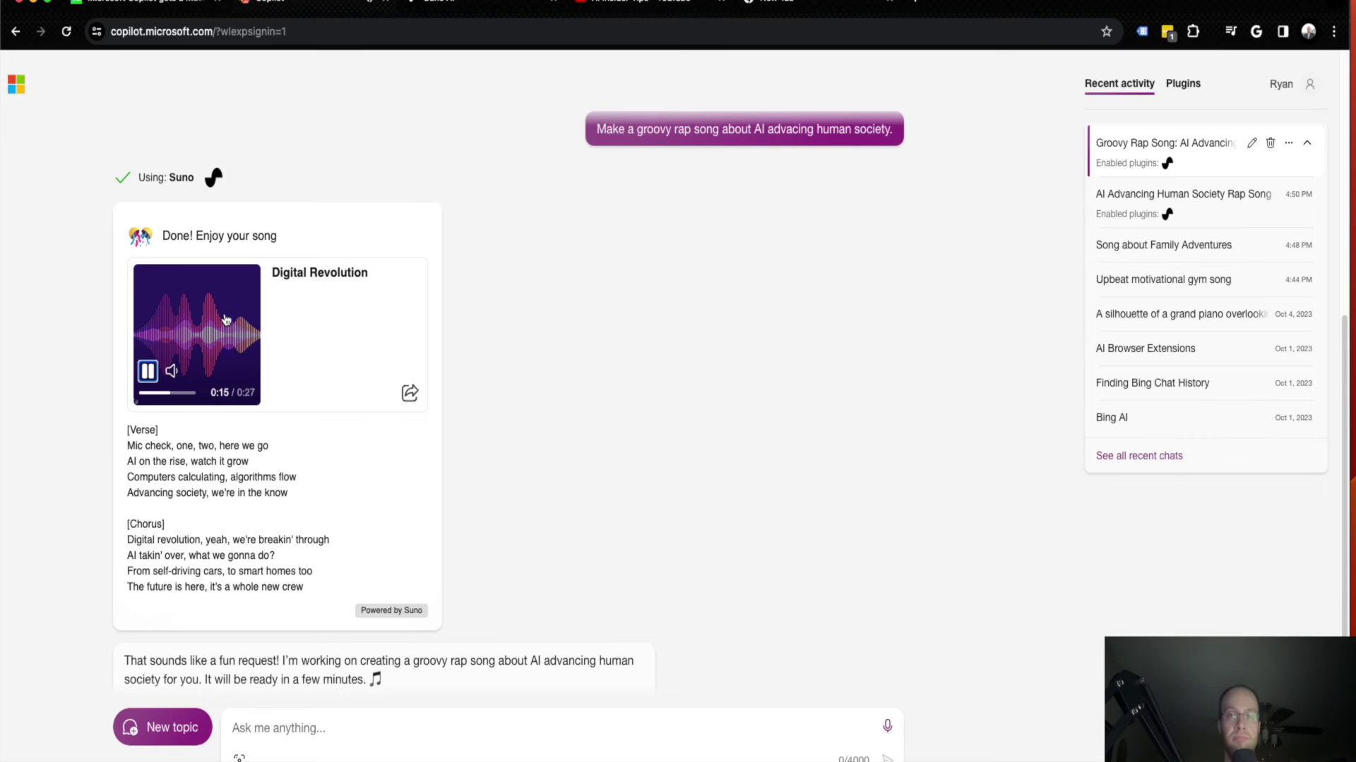
{"action": "left_click", "coordinate": [147, 370]}
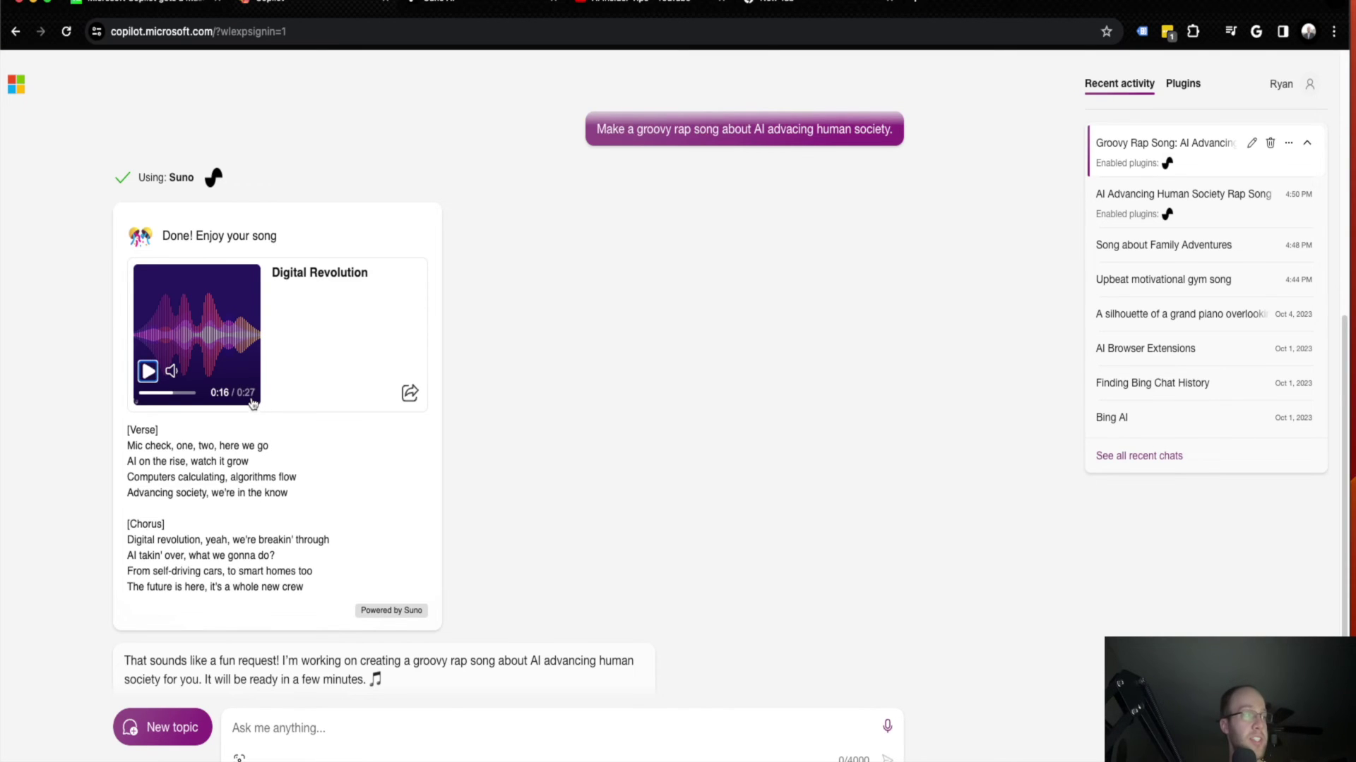
{"action": "scroll", "coordinate": [253, 405], "scroll_direction": "down", "scroll_amount": 3}
{"action": "scroll", "coordinate": [252, 405], "scroll_direction": "down", "scroll_amount": 3}
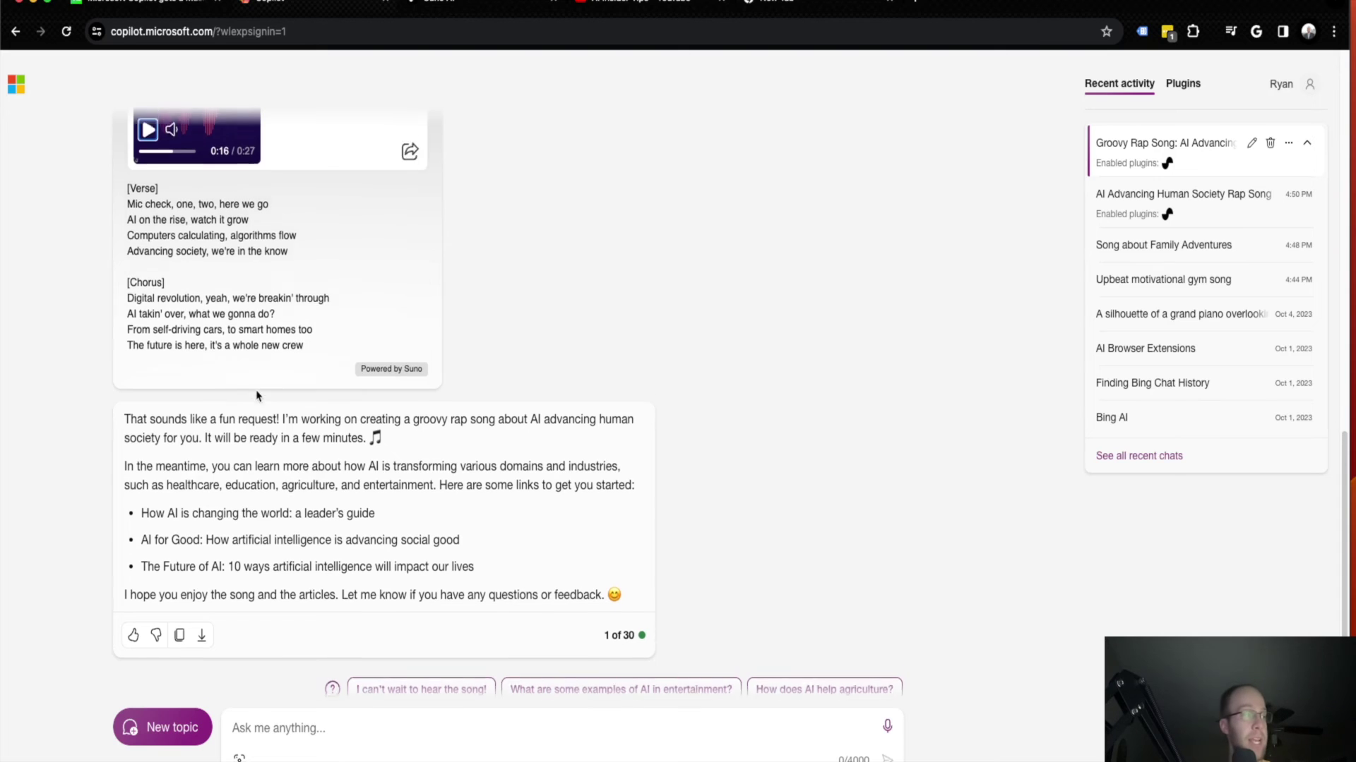
{"action": "scroll", "coordinate": [262, 398], "scroll_direction": "up", "scroll_amount": 3}
{"action": "scroll", "coordinate": [318, 423], "scroll_direction": "up", "scroll_amount": 2}
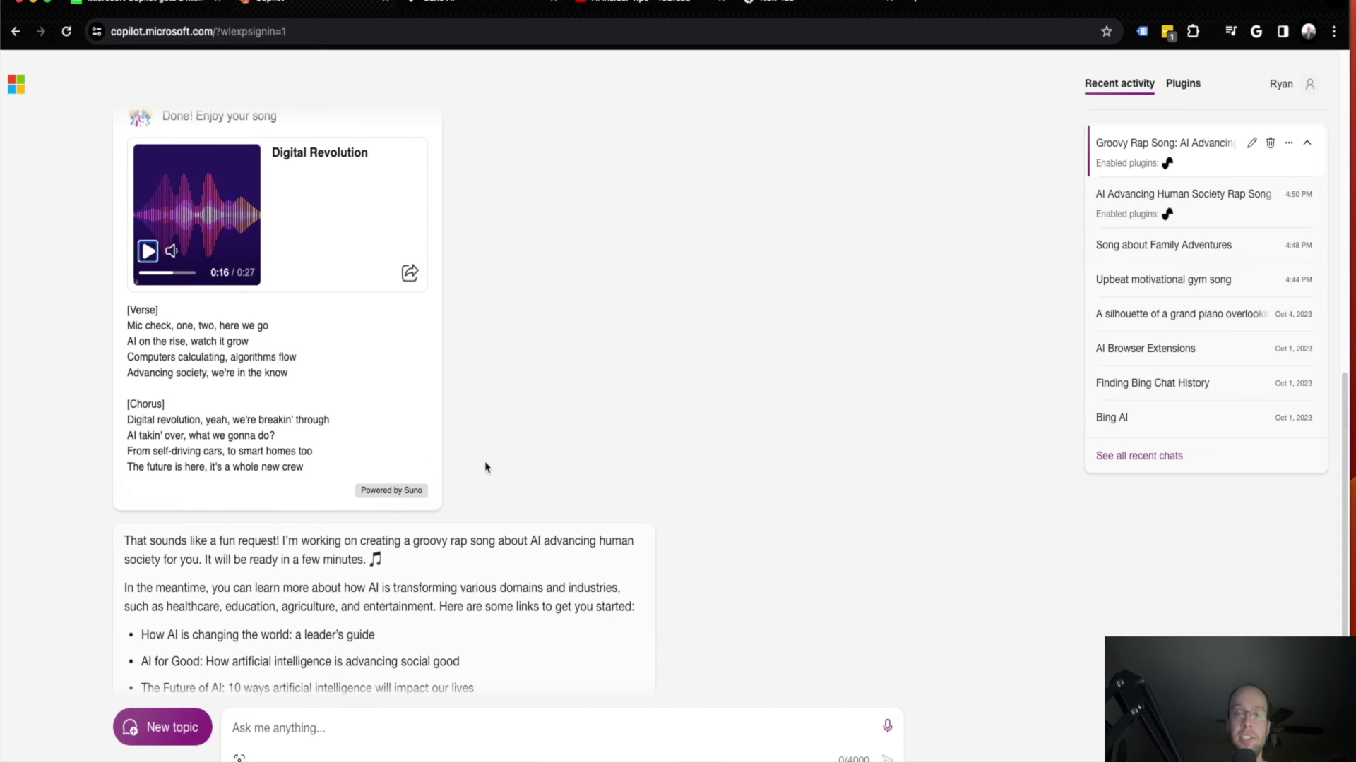
{"action": "scroll", "coordinate": [485, 466], "scroll_direction": "up", "scroll_amount": 5}
{"action": "scroll", "coordinate": [424, 455], "scroll_direction": "up", "scroll_amount": 3}
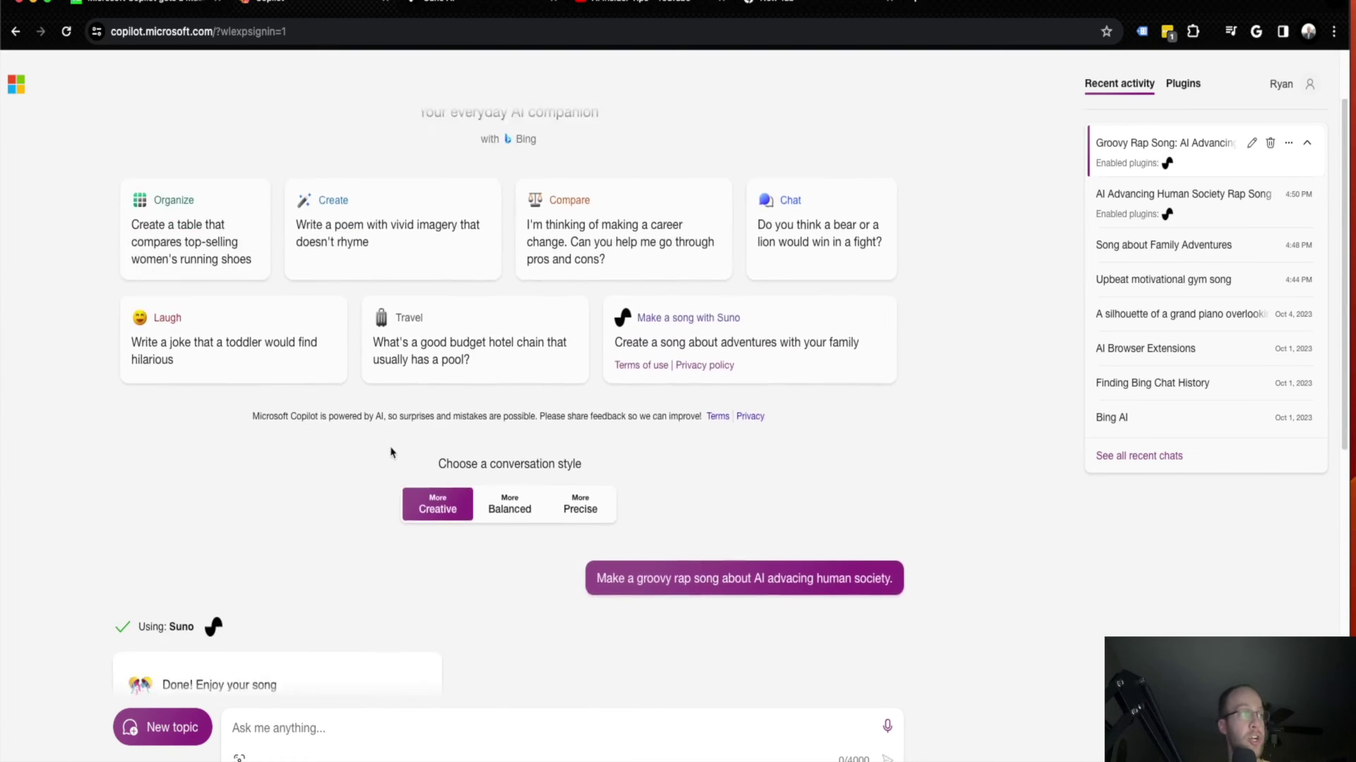
{"action": "scroll", "coordinate": [392, 445], "scroll_direction": "down", "scroll_amount": 4}
{"action": "scroll", "coordinate": [498, 434], "scroll_direction": "up", "scroll_amount": 5}
{"action": "scroll", "coordinate": [635, 371], "scroll_direction": "up", "scroll_amount": 3}
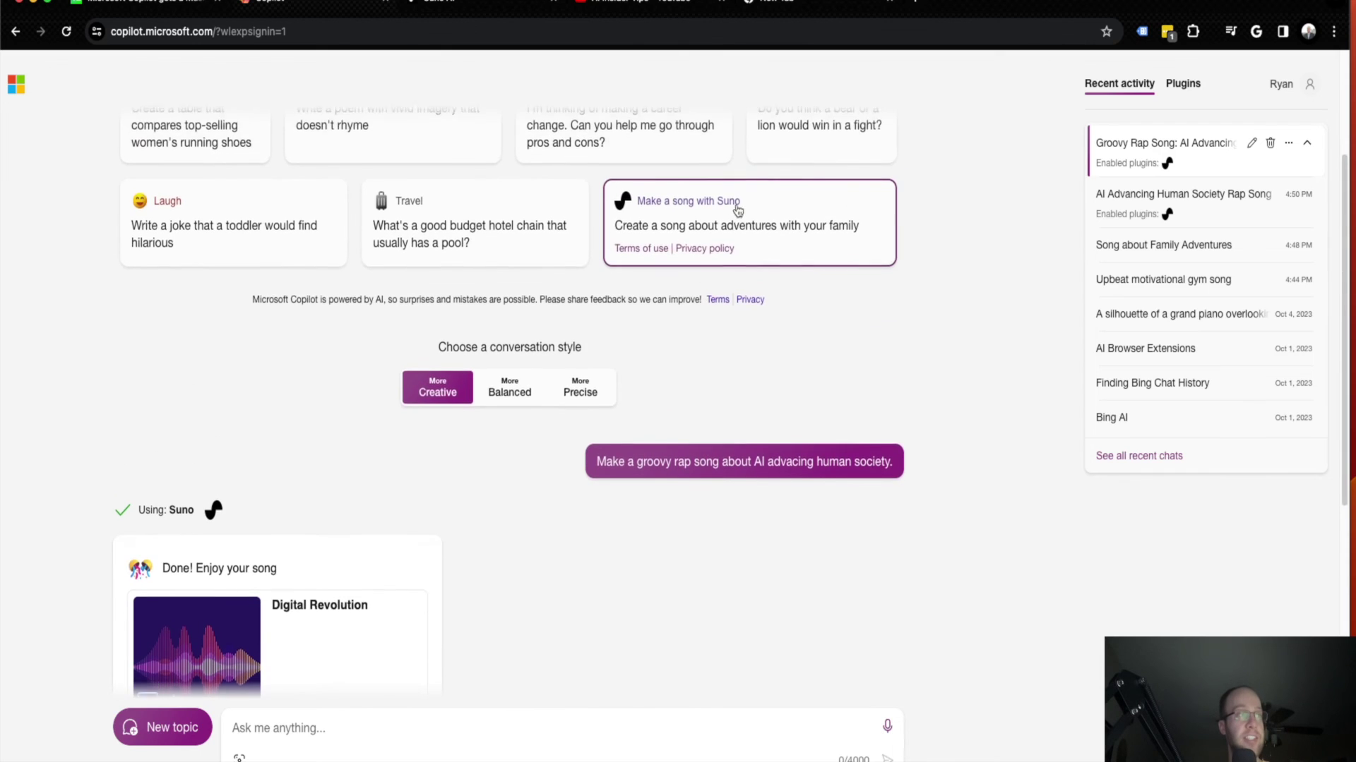
{"action": "scroll", "coordinate": [508, 212], "scroll_direction": "down", "scroll_amount": 4}
{"action": "scroll", "coordinate": [467, 212], "scroll_direction": "down", "scroll_amount": 5}
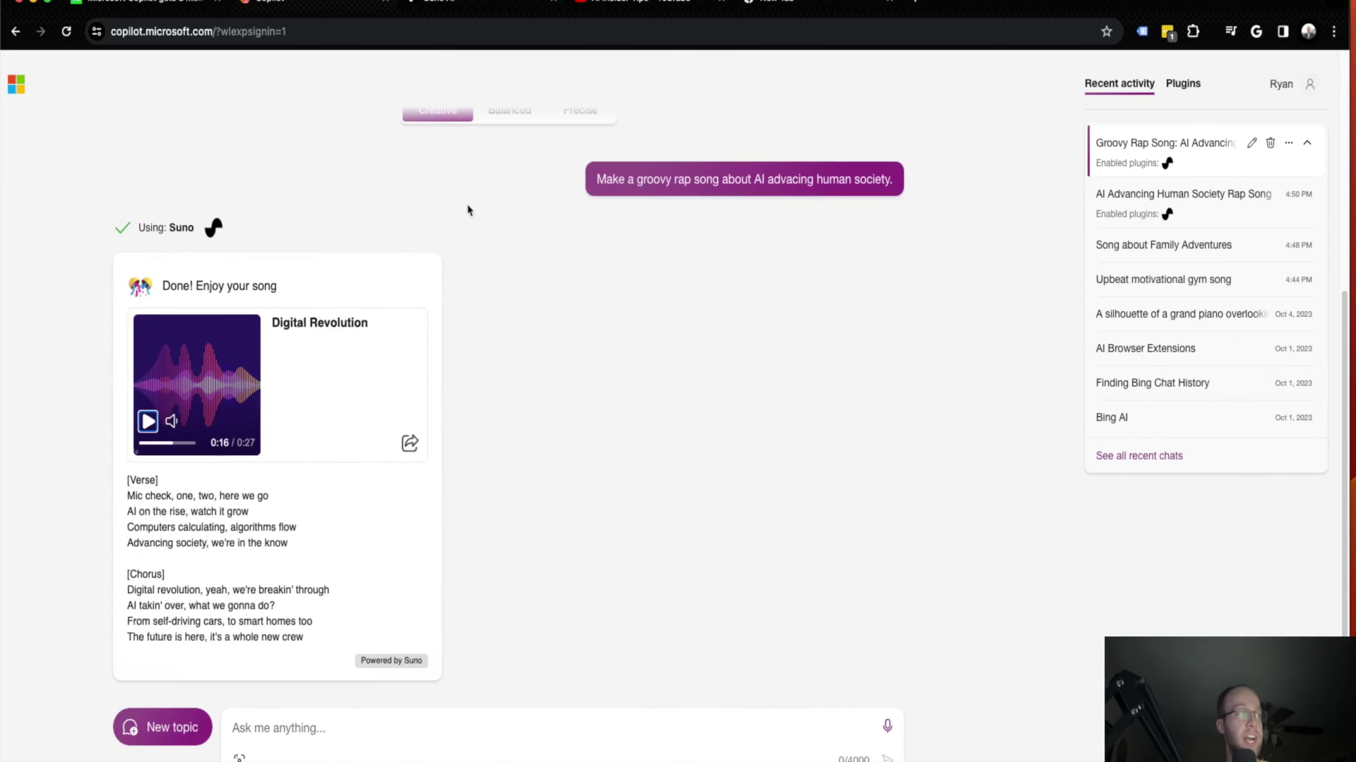
{"action": "scroll", "coordinate": [389, 288], "scroll_direction": "down", "scroll_amount": 2}
{"action": "scroll", "coordinate": [318, 296], "scroll_direction": "down", "scroll_amount": 1}
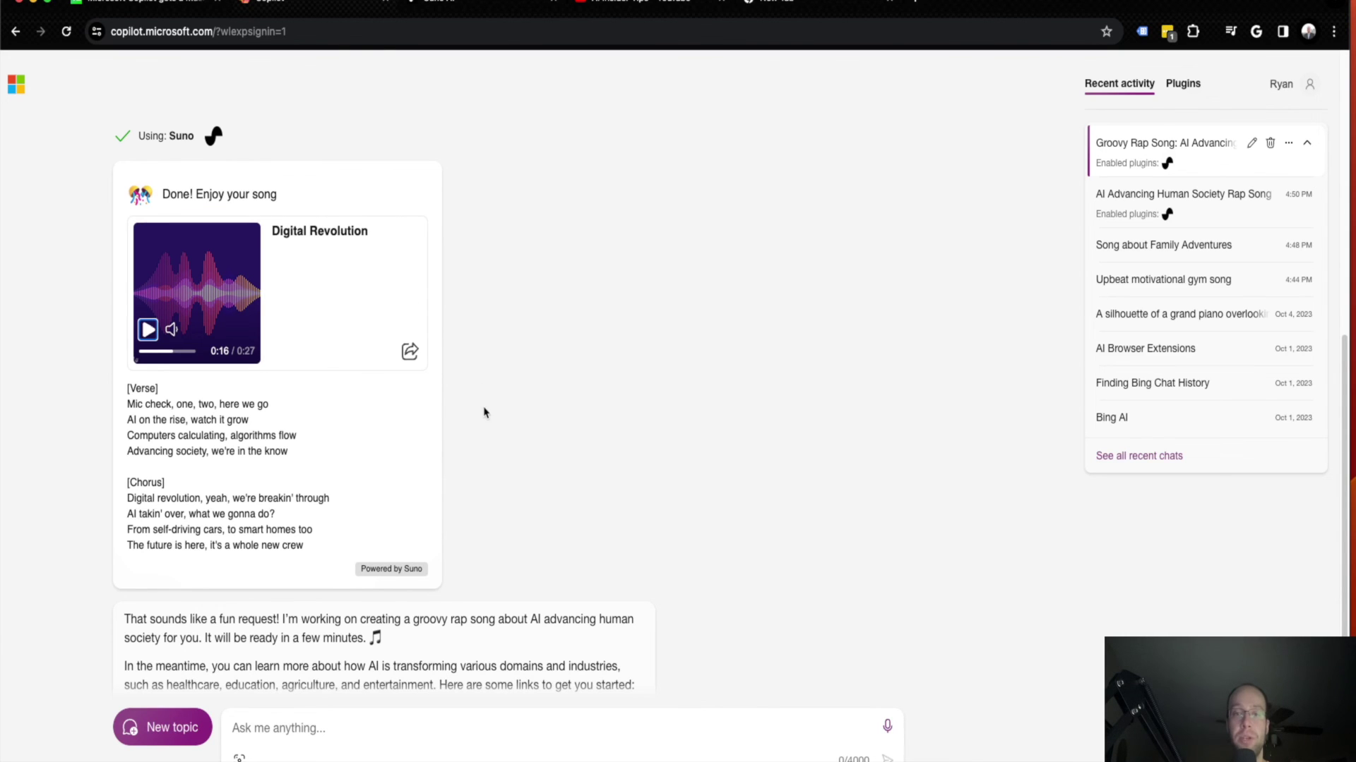
{"action": "left_click", "coordinate": [638, 5]}
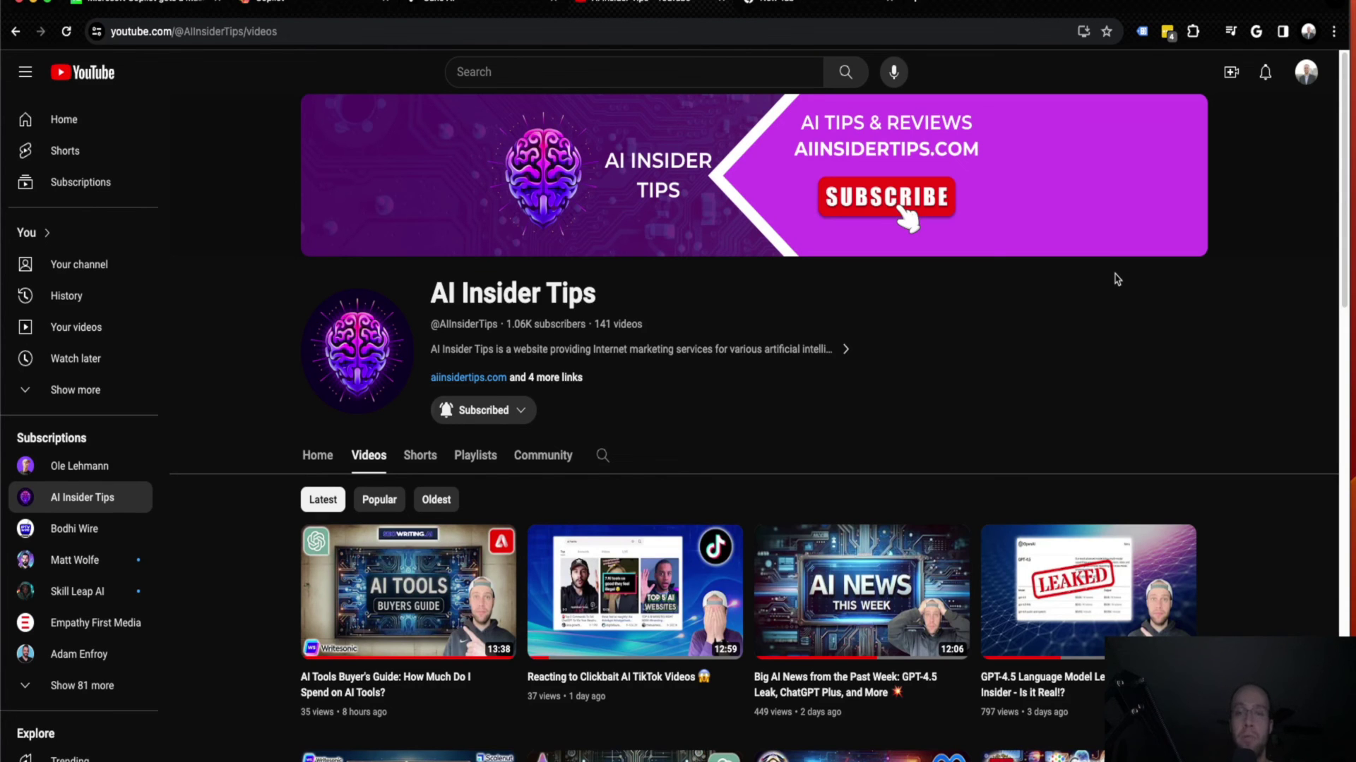
{"action": "scroll", "coordinate": [1116, 279], "scroll_direction": "down", "scroll_amount": 3}
{"action": "scroll", "coordinate": [953, 265], "scroll_direction": "up", "scroll_amount": 1}
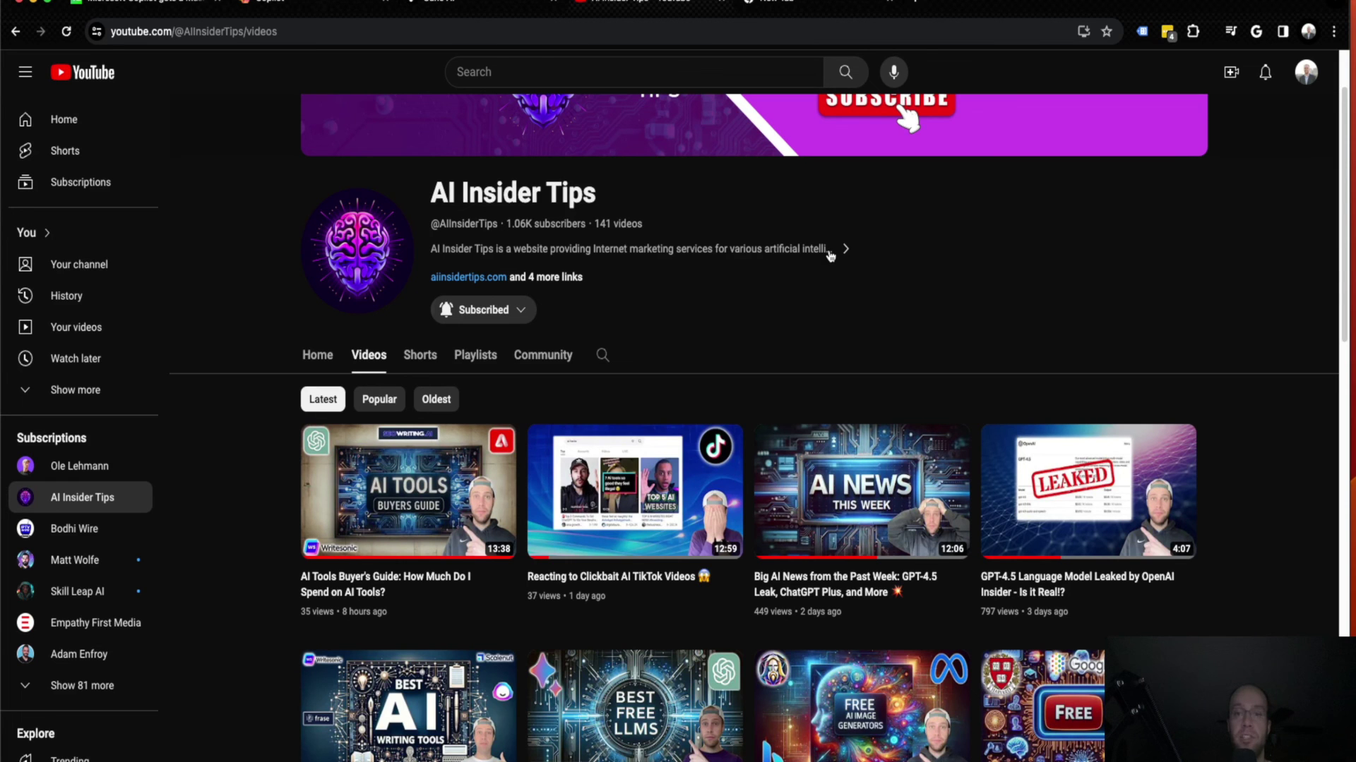
{"action": "scroll", "coordinate": [829, 256], "scroll_direction": "down", "scroll_amount": 1}
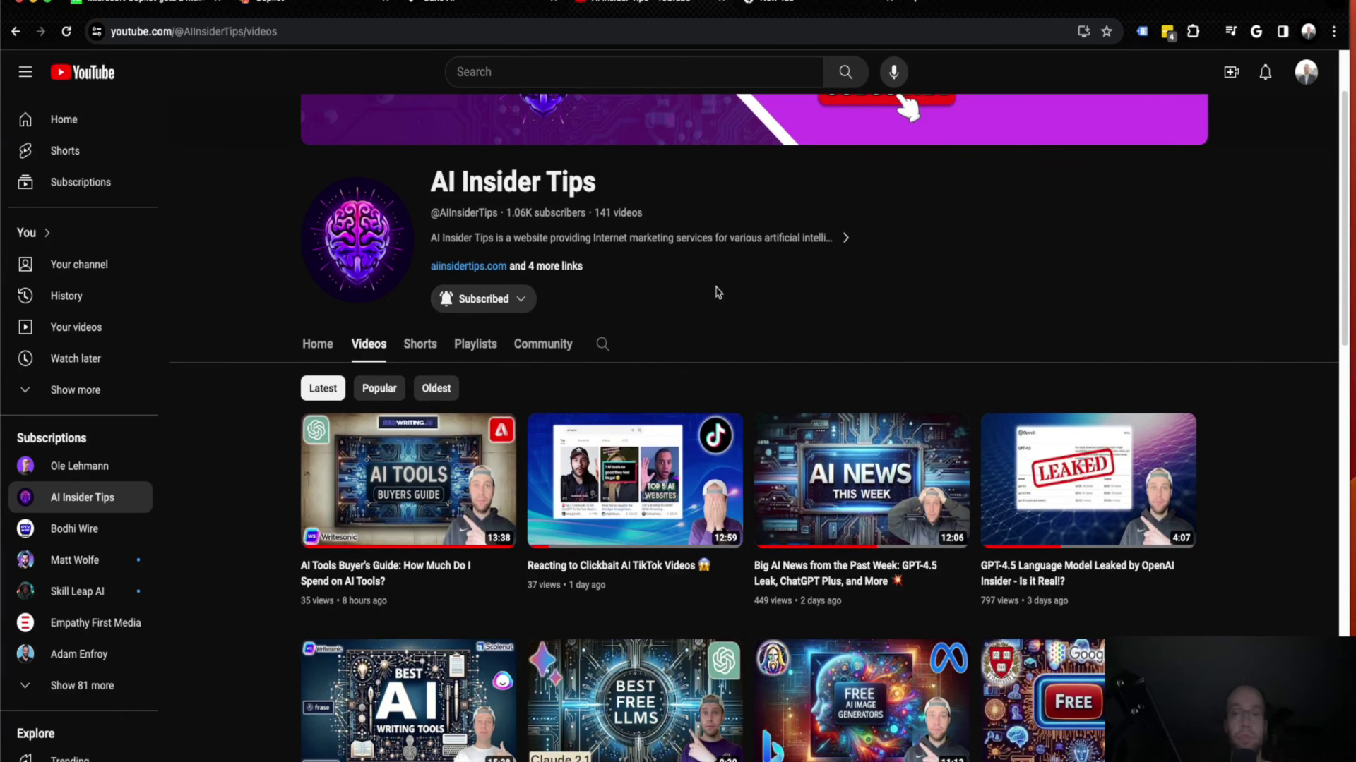
{"action": "scroll", "coordinate": [772, 287], "scroll_direction": "up", "scroll_amount": 2}
{"action": "scroll", "coordinate": [742, 287], "scroll_direction": "down", "scroll_amount": 2}
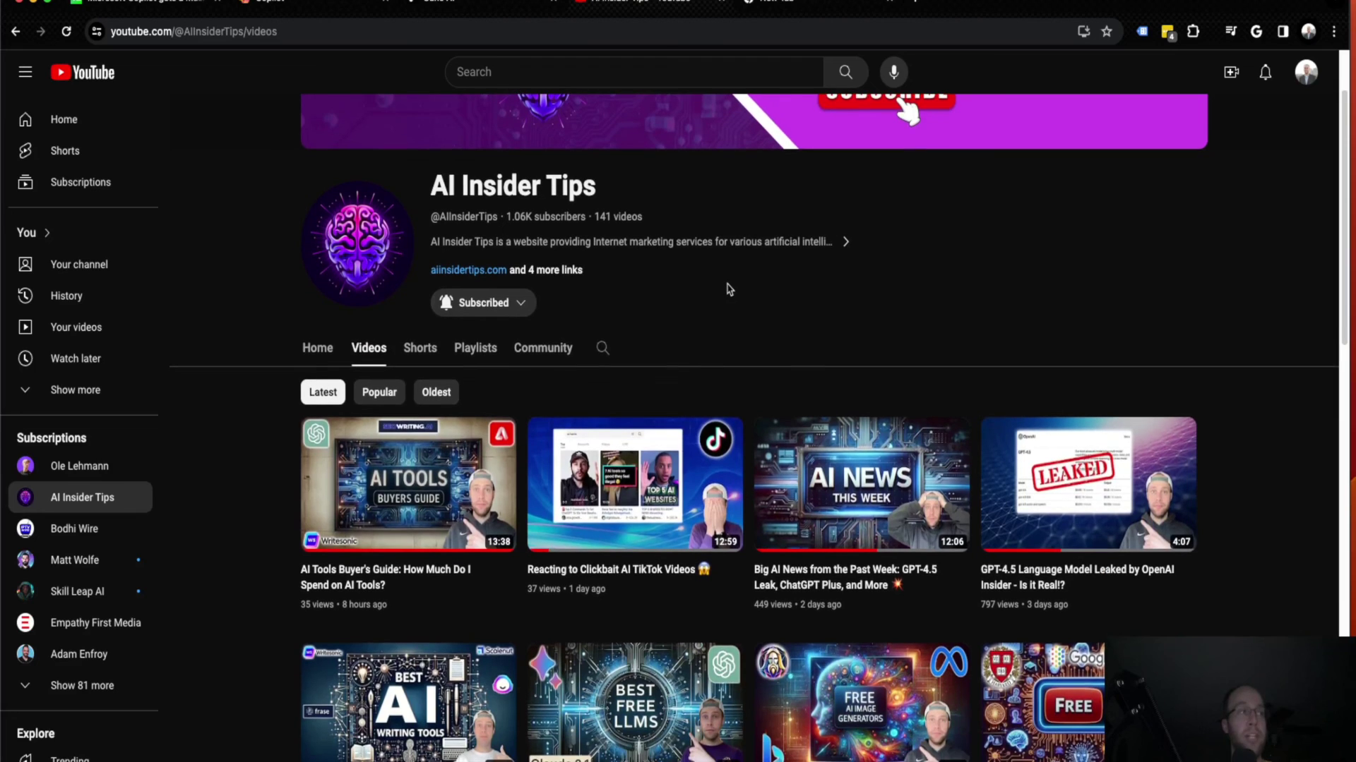